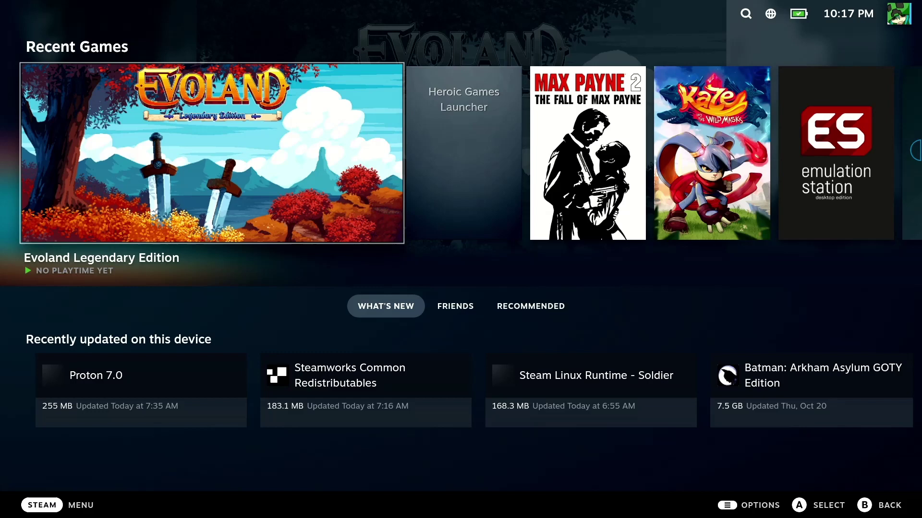
# Switch the Steam Deck from Gaming Mode to the desktop through the power options
pyautogui.hotkey('ctrl', '1')
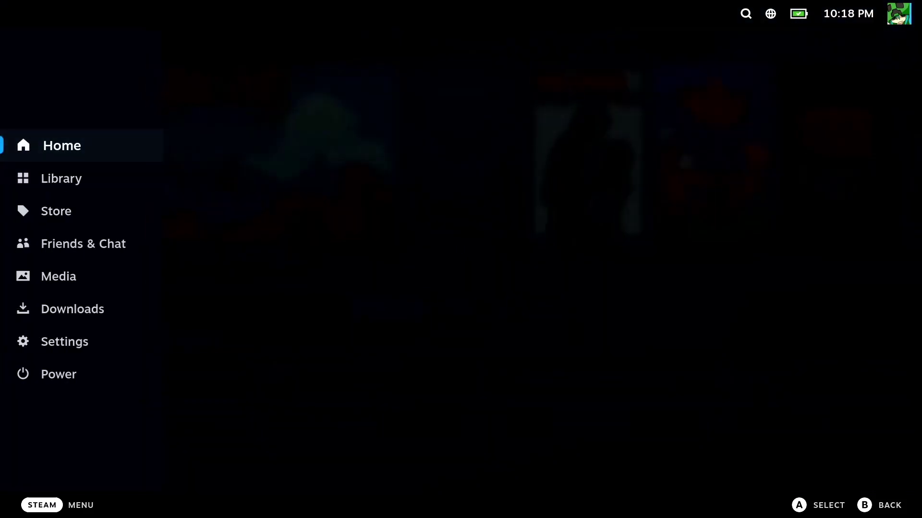
pyautogui.press('Down')
pyautogui.press('Down')
pyautogui.press('Down')
pyautogui.press('Down')
pyautogui.press('Down')
pyautogui.press('Down')
pyautogui.press('Down')
pyautogui.press('Return')
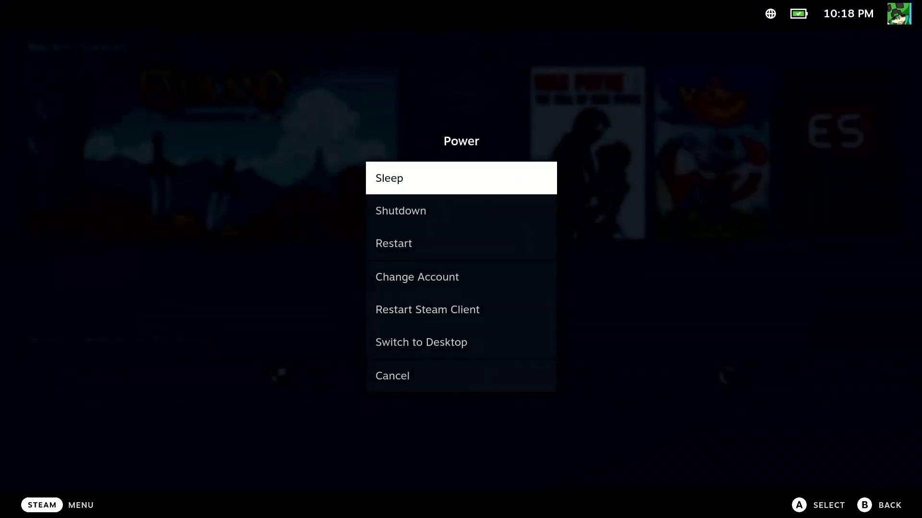
pyautogui.press('Down')
pyautogui.press('Down')
pyautogui.press('Down')
pyautogui.press('Down')
pyautogui.press('Down')
pyautogui.press('Return')
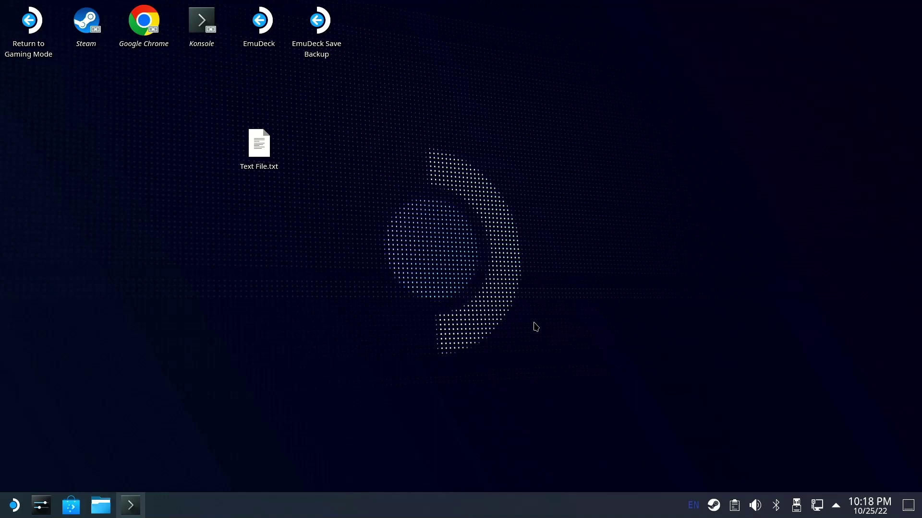
# Open Google Chrome in a maximized window with a new blank tab replacing the SGDBoop page
pyautogui.click(142, 26)
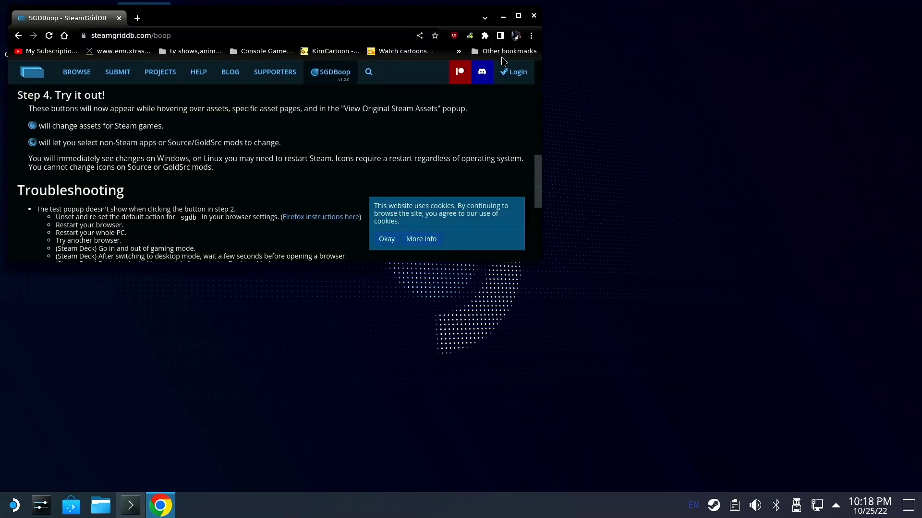
pyautogui.click(518, 15)
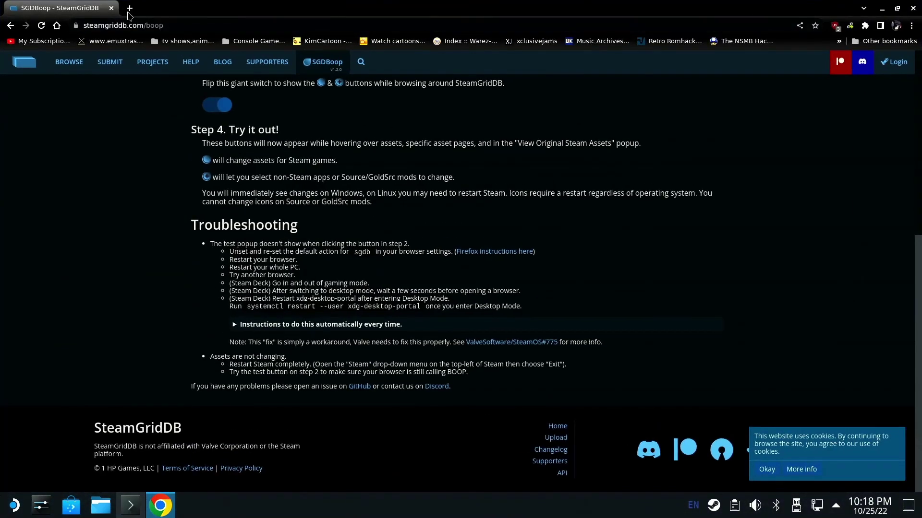
pyautogui.click(129, 11)
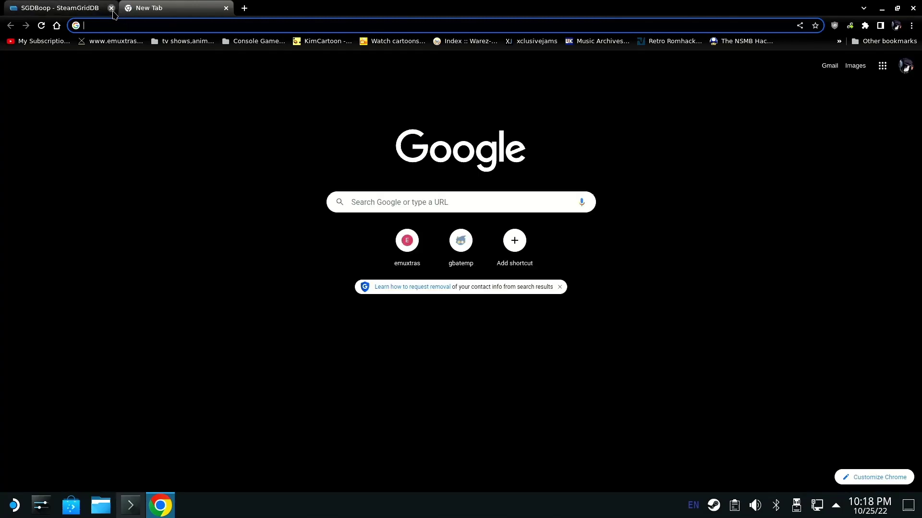
pyautogui.click(111, 9)
# Search Google for "xenia canary"
pyautogui.click(170, 24)
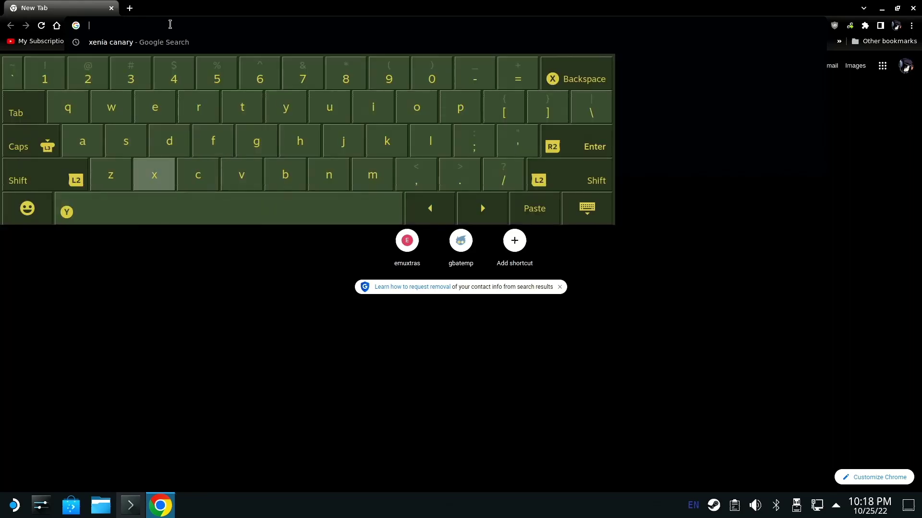
pyautogui.write('xe')
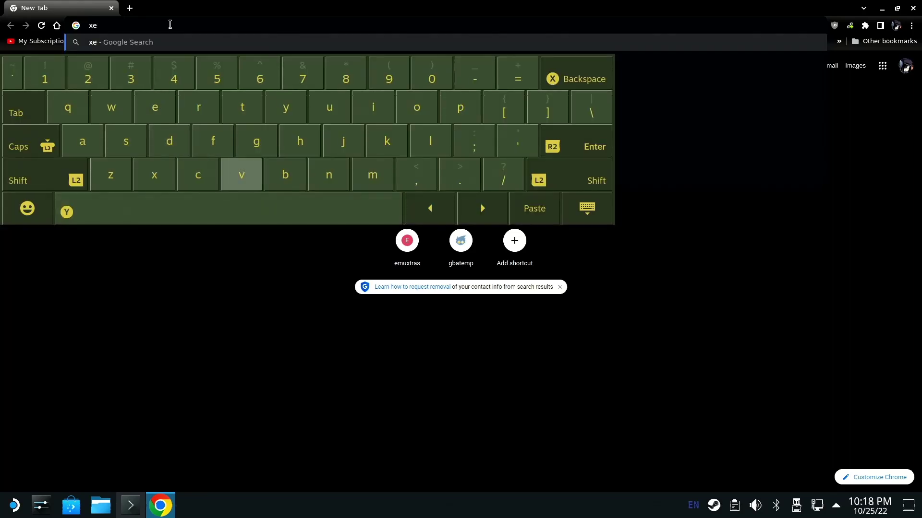
pyautogui.write('ni')
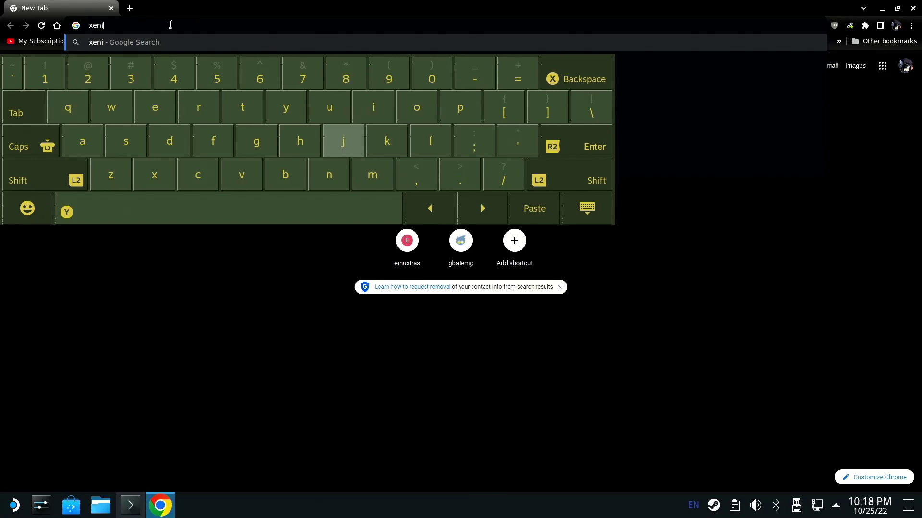
pyautogui.write('a')
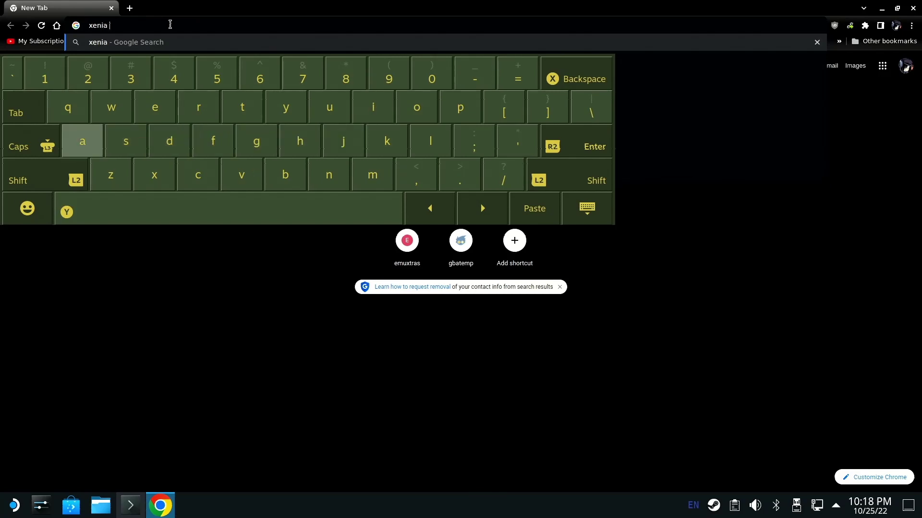
pyautogui.write(' c')
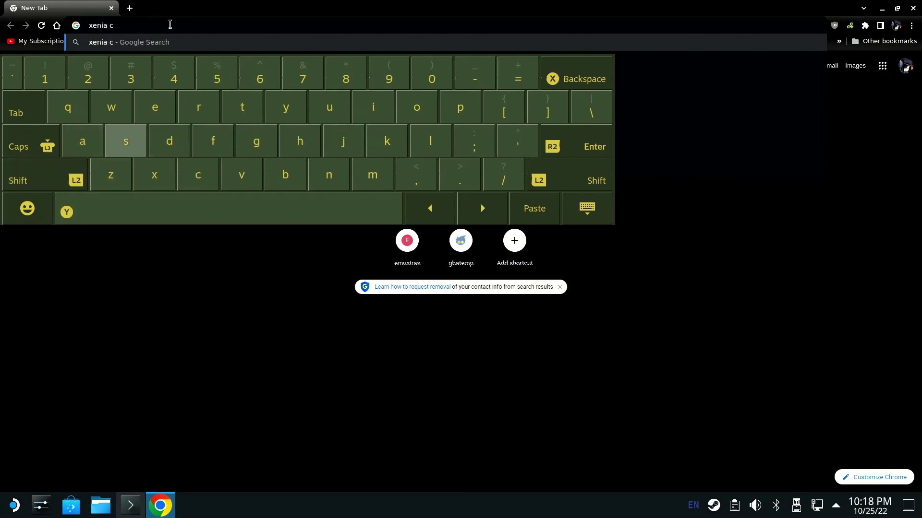
pyautogui.write('a')
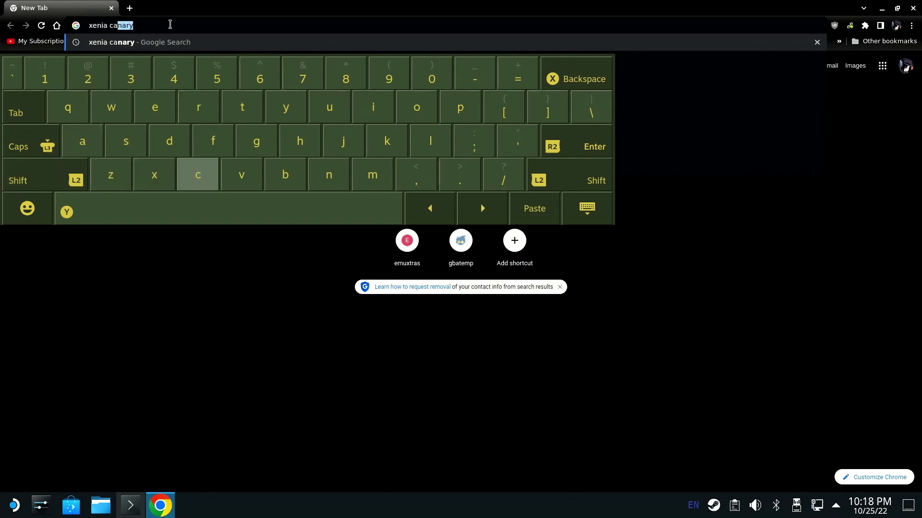
pyautogui.write('n')
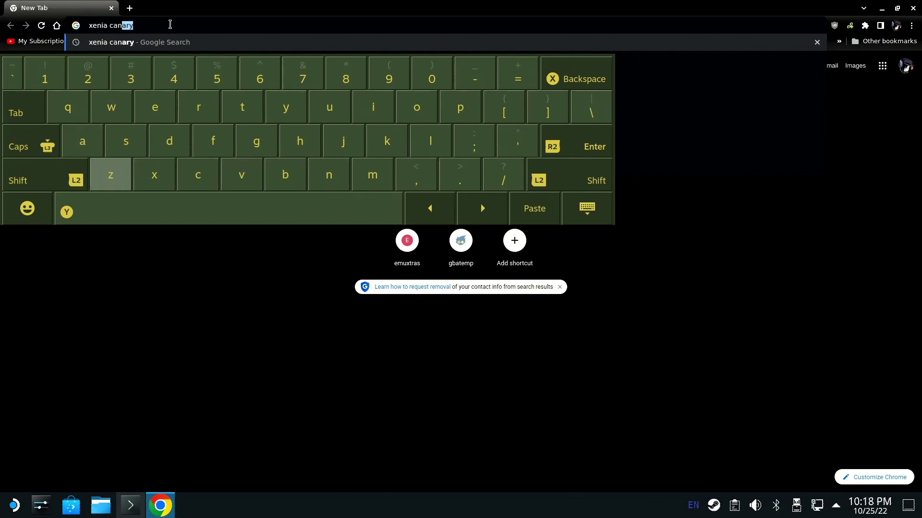
pyautogui.write('ar')
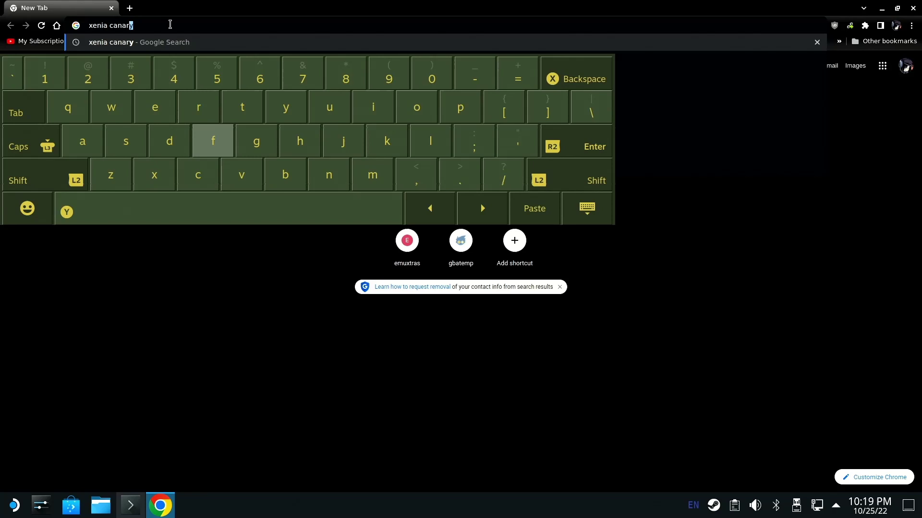
pyautogui.write('y')
pyautogui.press('Return')
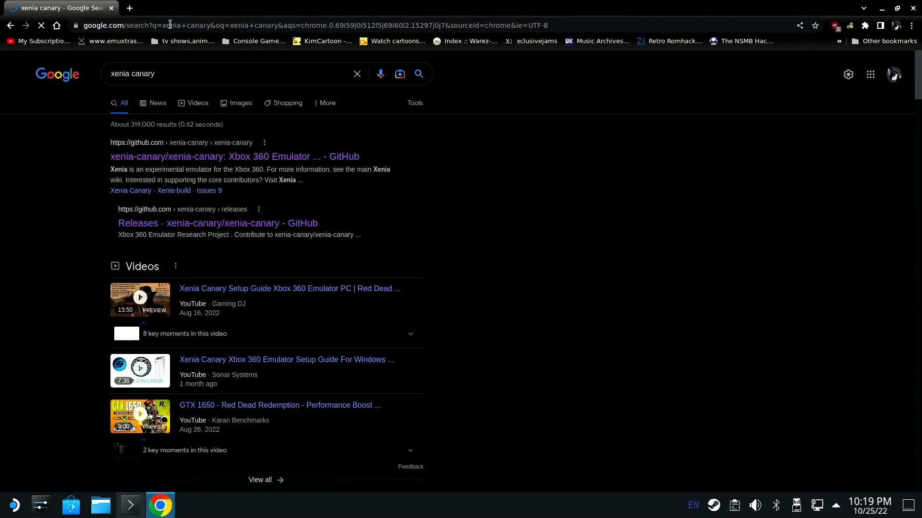
# Download xenia_canary.zip from the latest canary_experimental release of the xenia-canary GitHub repository
pyautogui.click(161, 160)
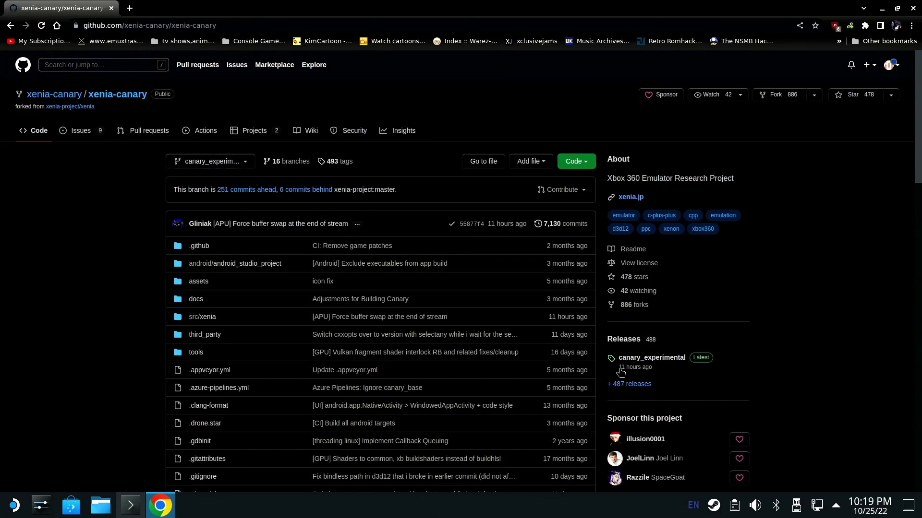
pyautogui.click(628, 339)
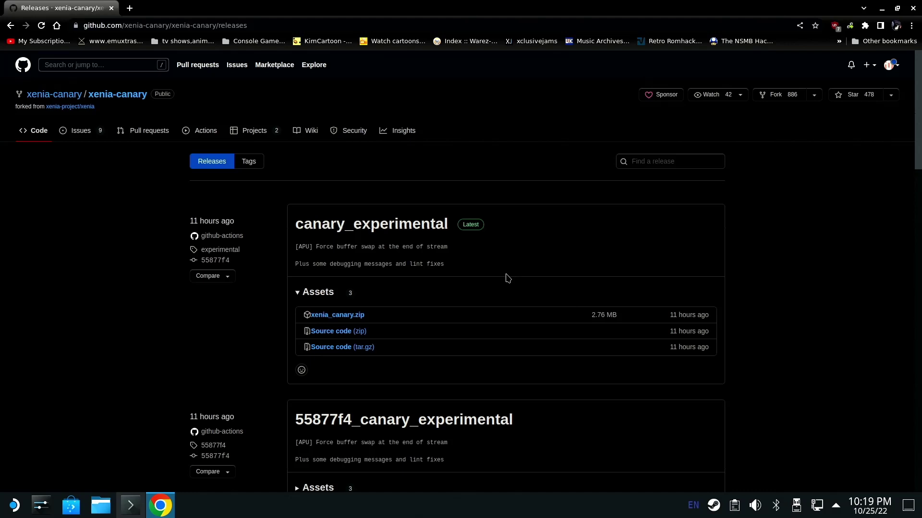
pyautogui.click(345, 317)
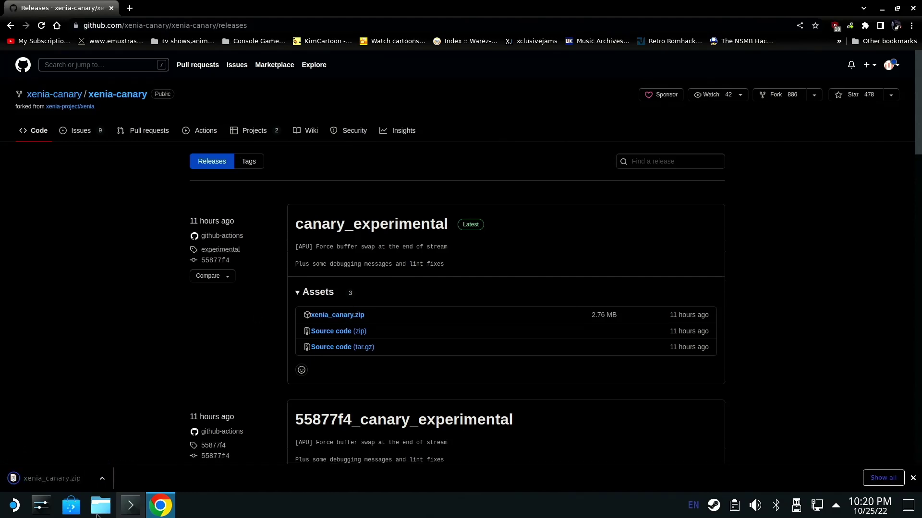
# Show the downloaded xenia_canary.zip in its folder and extract it there with an autodetected subfolder
pyautogui.click(103, 479)
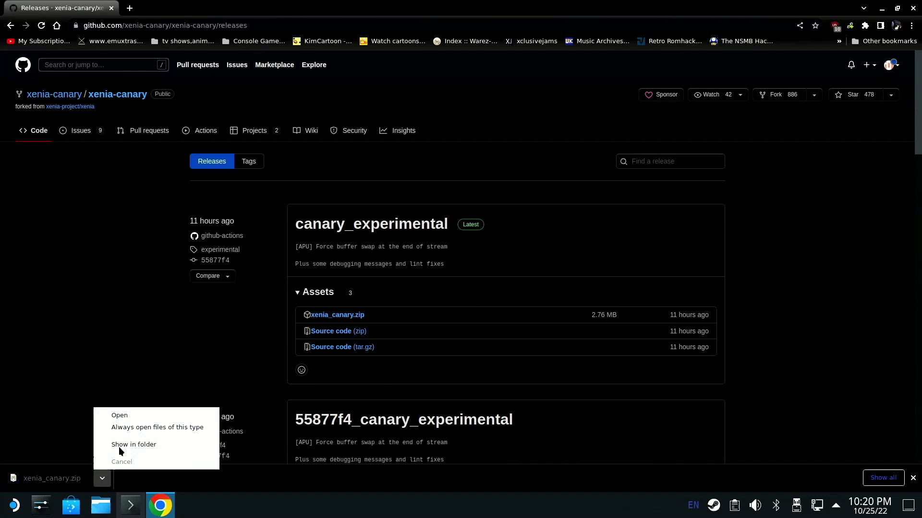
pyautogui.click(120, 445)
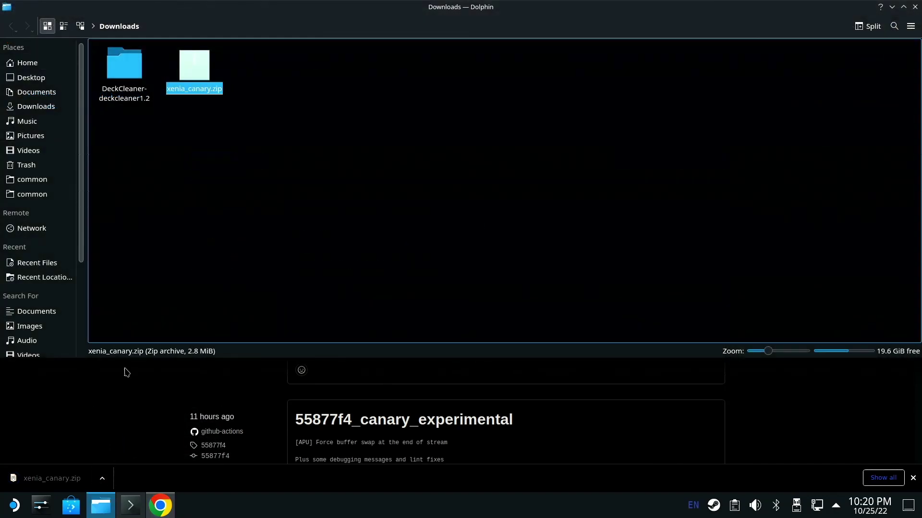
pyautogui.rightClick(191, 61)
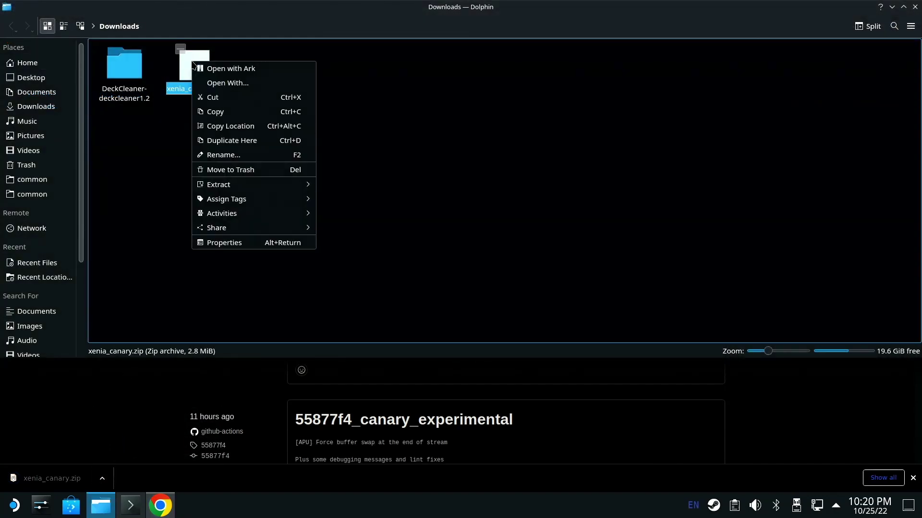
pyautogui.moveTo(290, 189)
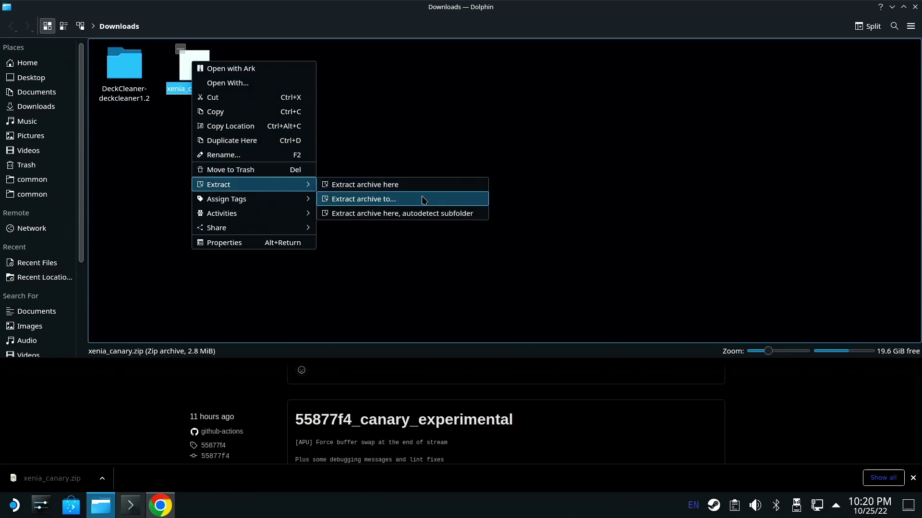
pyautogui.click(404, 213)
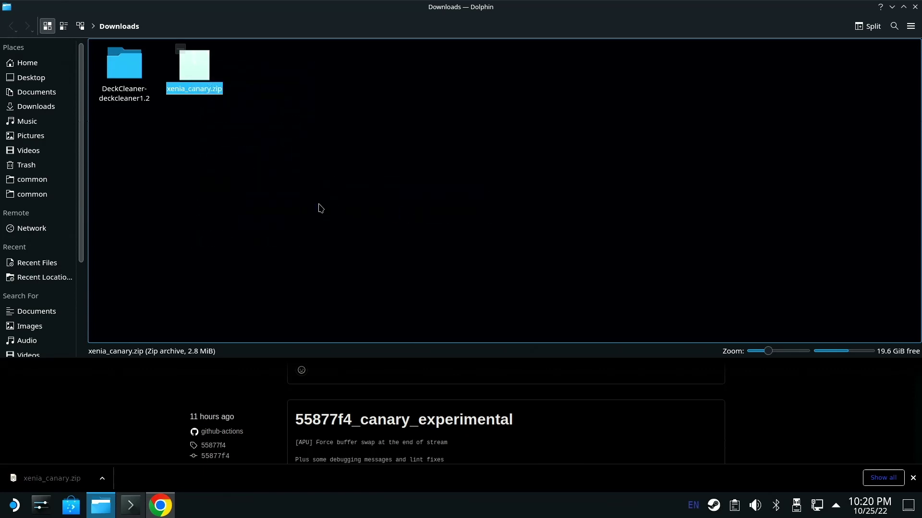
# Create a text file named portable.txt inside the extracted xenia_canary folder
pyautogui.doubleClick(195, 72)
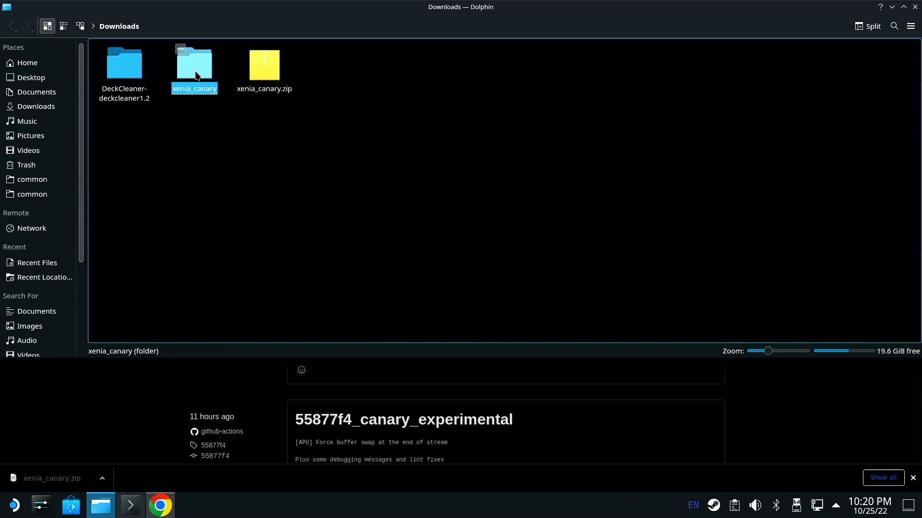
pyautogui.rightClick(191, 165)
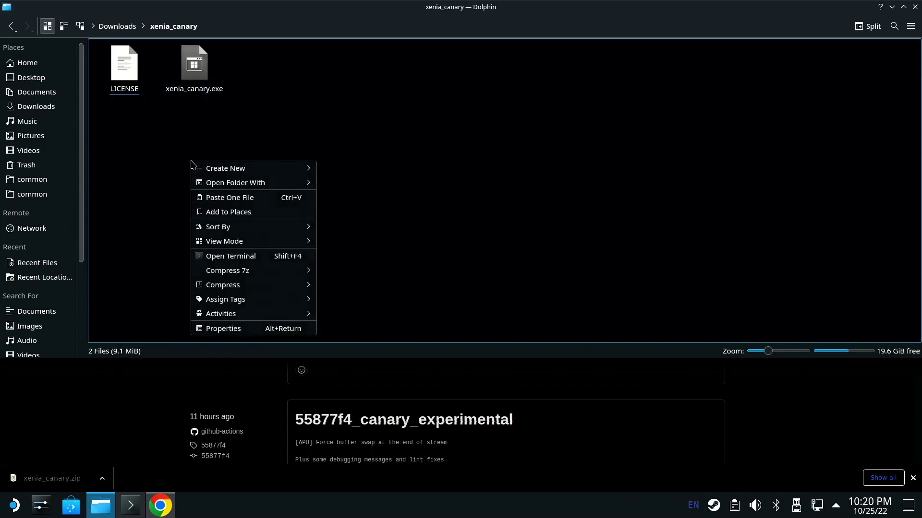
pyautogui.moveTo(310, 168)
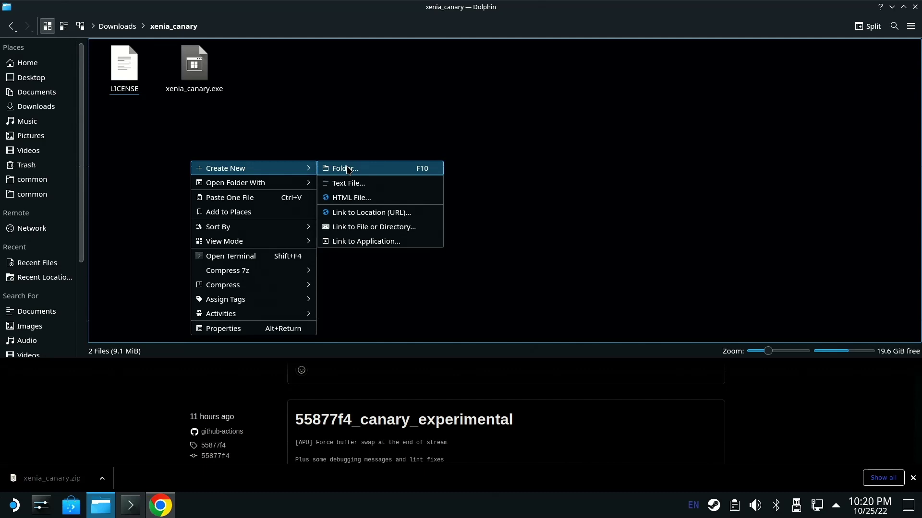
pyautogui.click(348, 183)
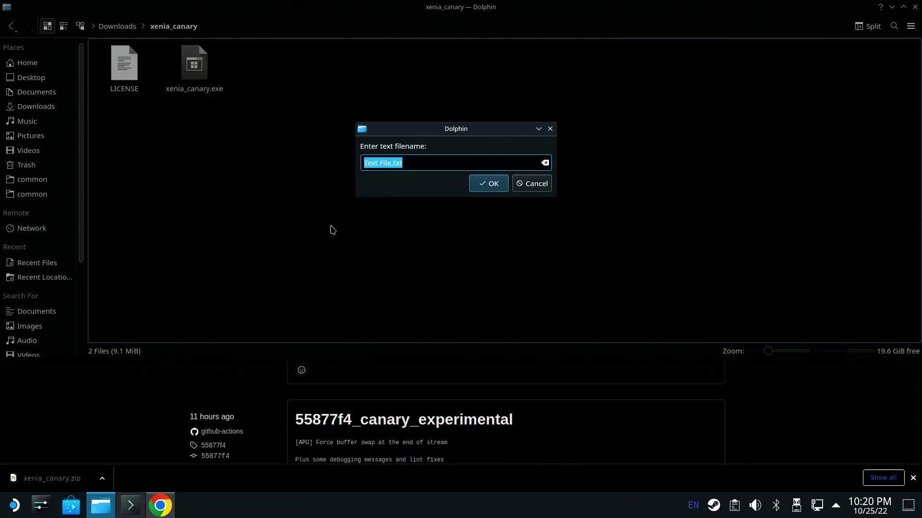
pyautogui.press('super+x')
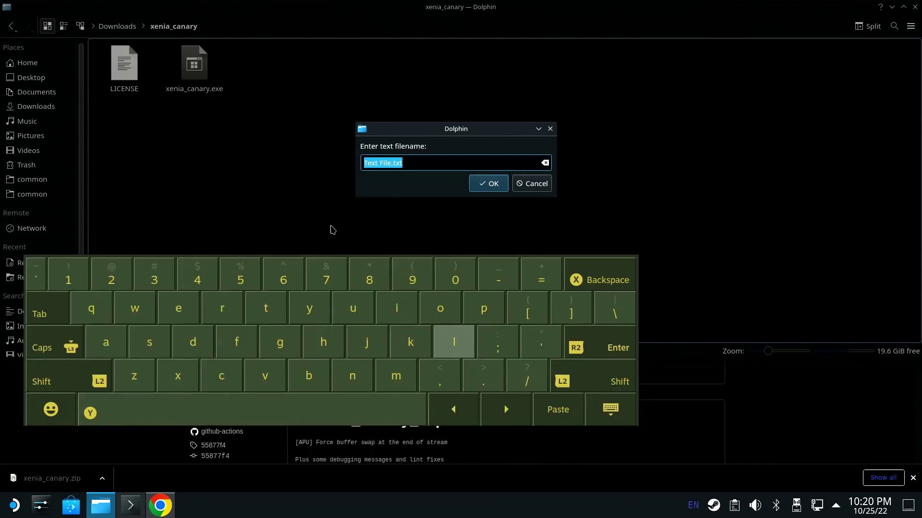
pyautogui.write('po')
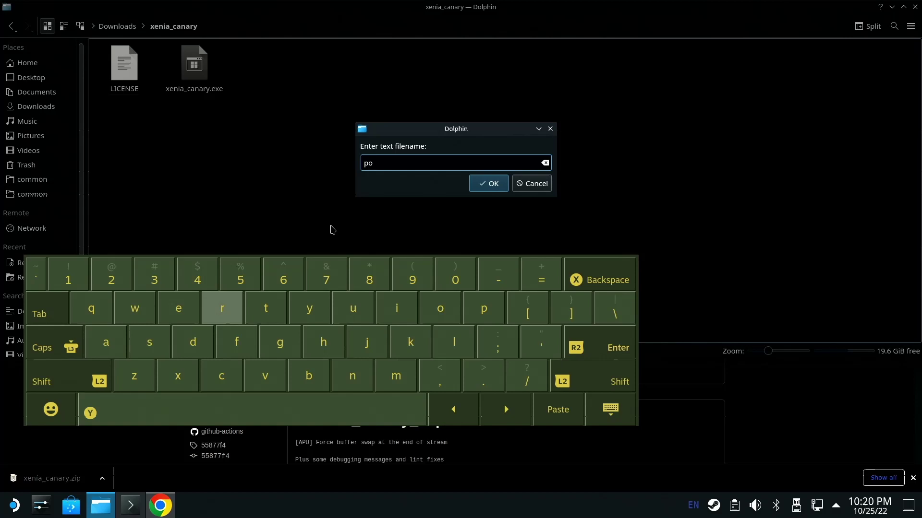
pyautogui.write('rt')
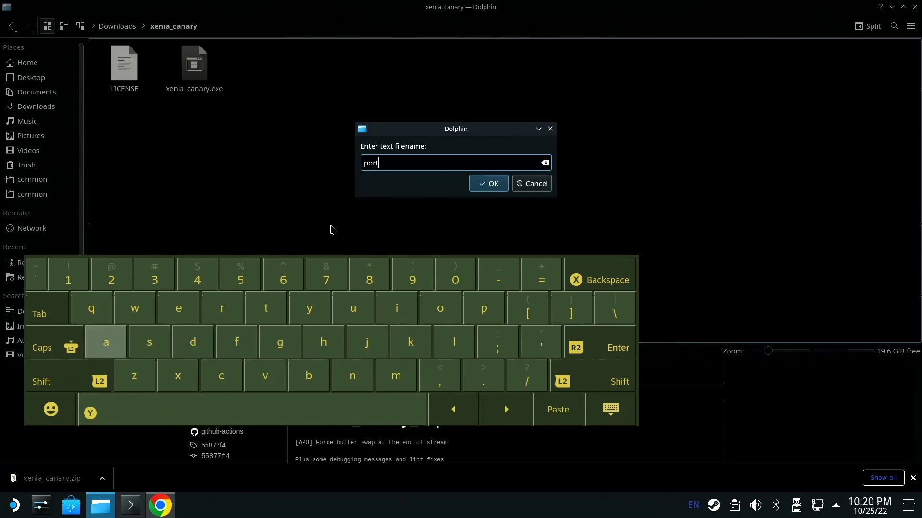
pyautogui.write('ab')
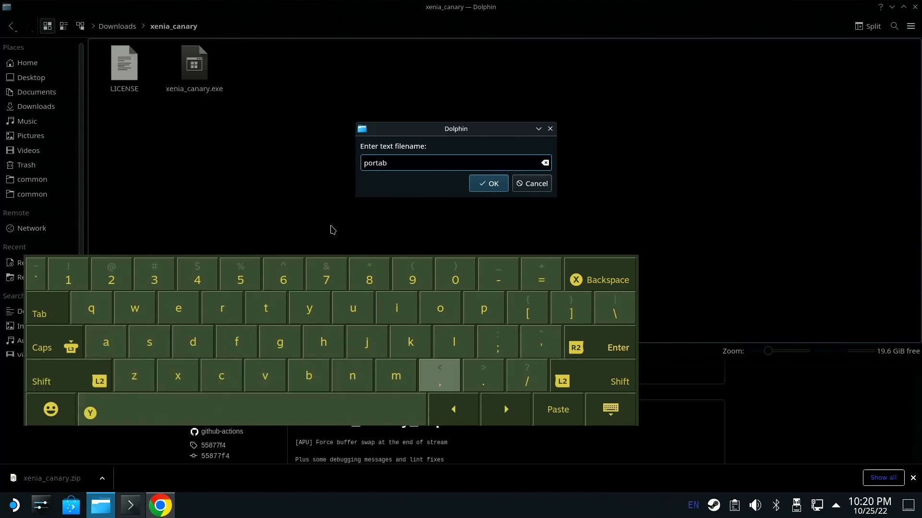
pyautogui.write('le')
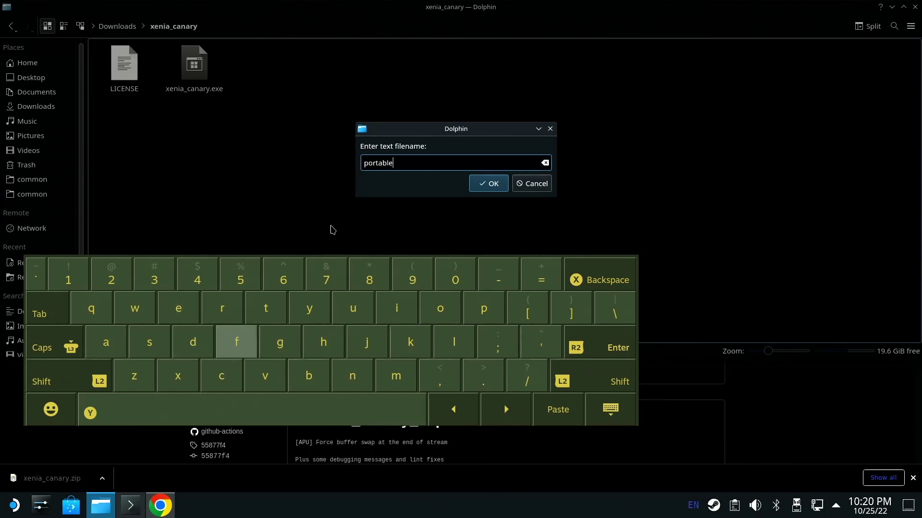
pyautogui.write('.')
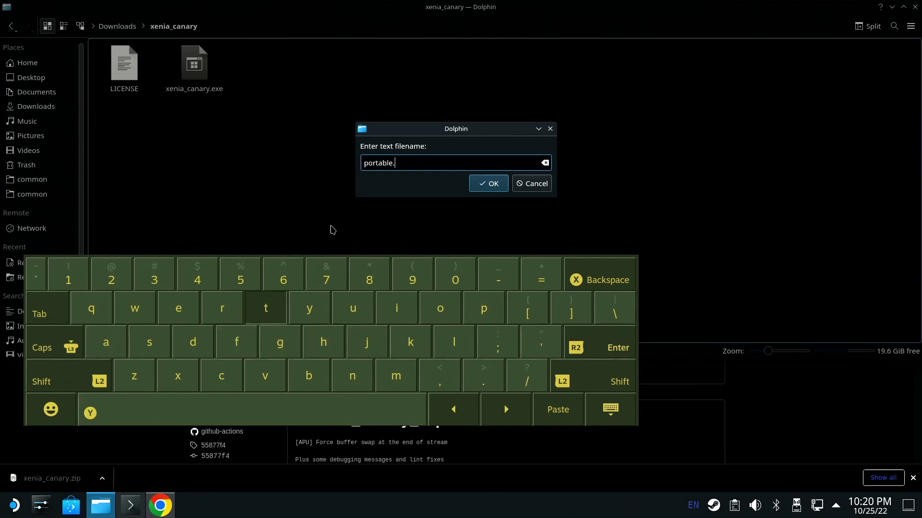
pyautogui.write('tx')
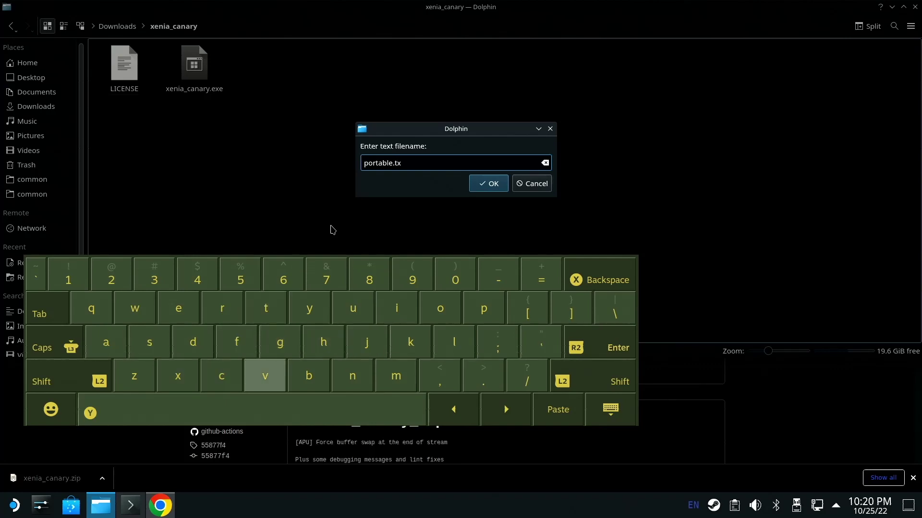
pyautogui.write('t')
pyautogui.press('Return')
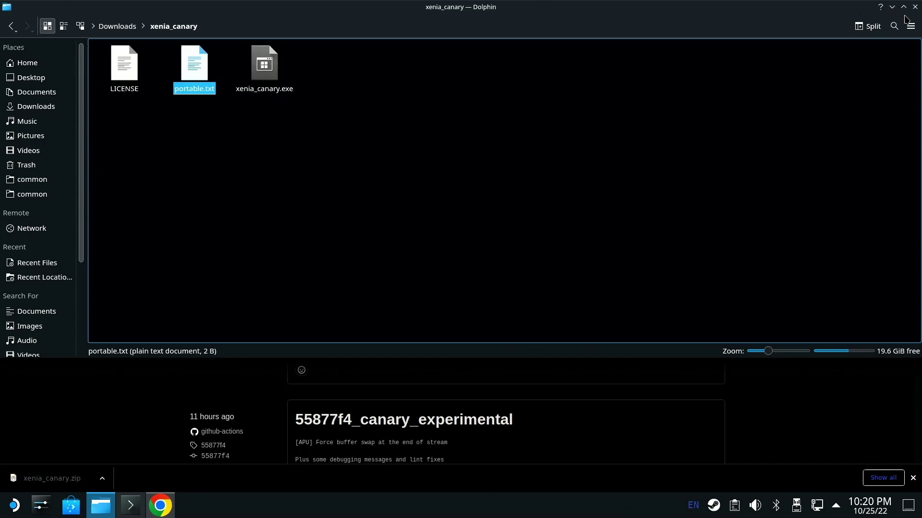
# Minimise the file manager and browser windows and launch Steam from the desktop
pyautogui.click(891, 8)
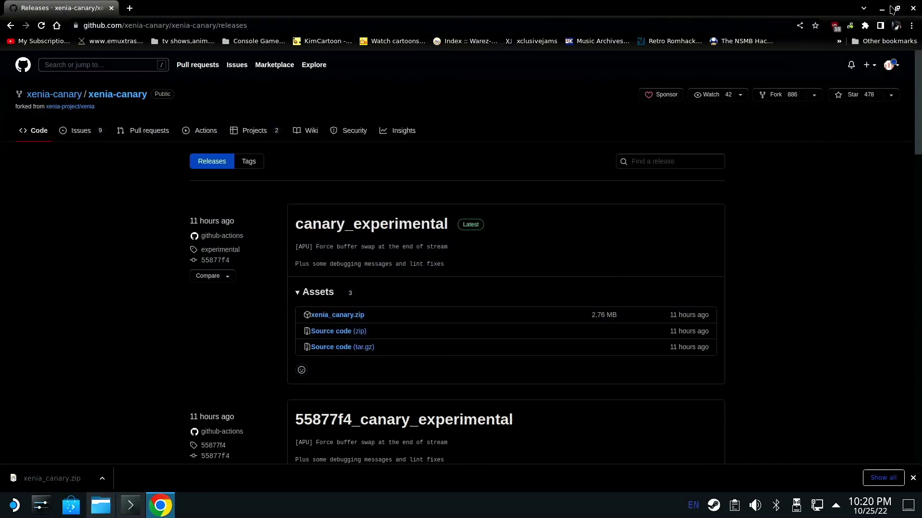
pyautogui.click(893, 8)
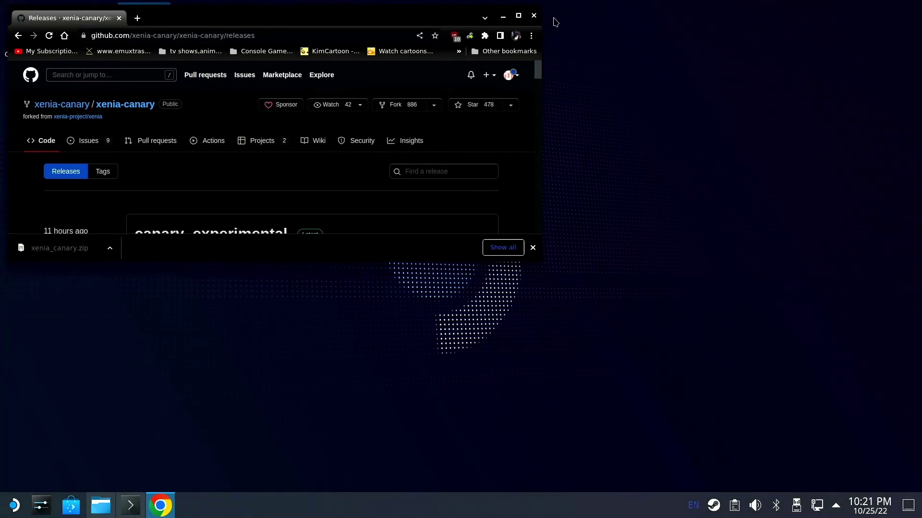
pyautogui.click(503, 17)
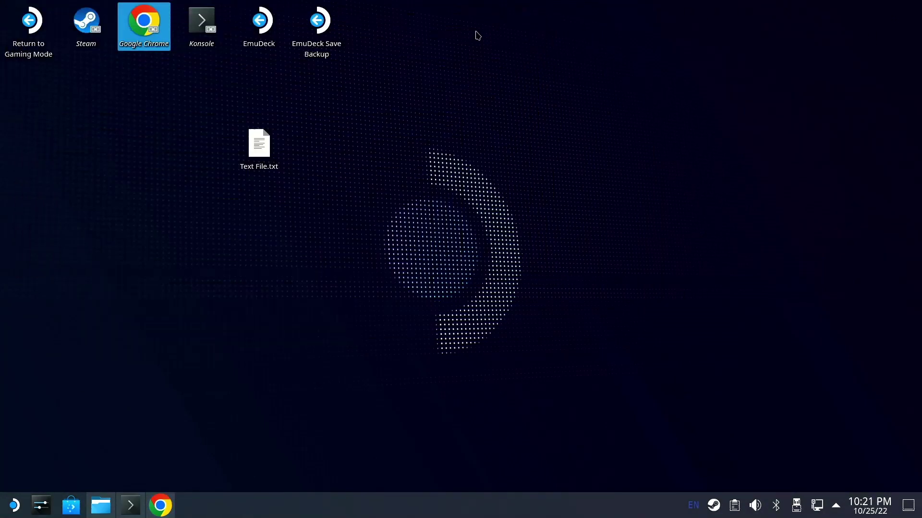
pyautogui.click(85, 27)
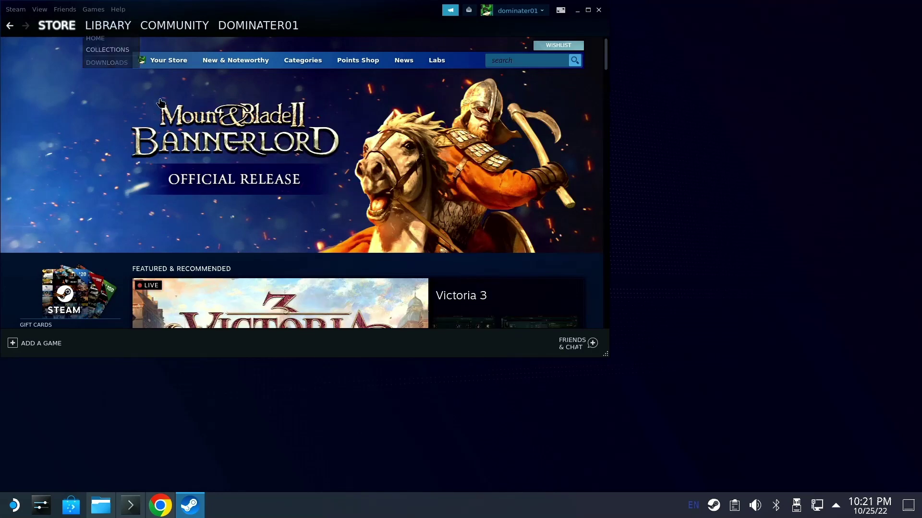
# Start adding a non-Steam game and browse to the root folder (/) with all file types shown
pyautogui.click(28, 350)
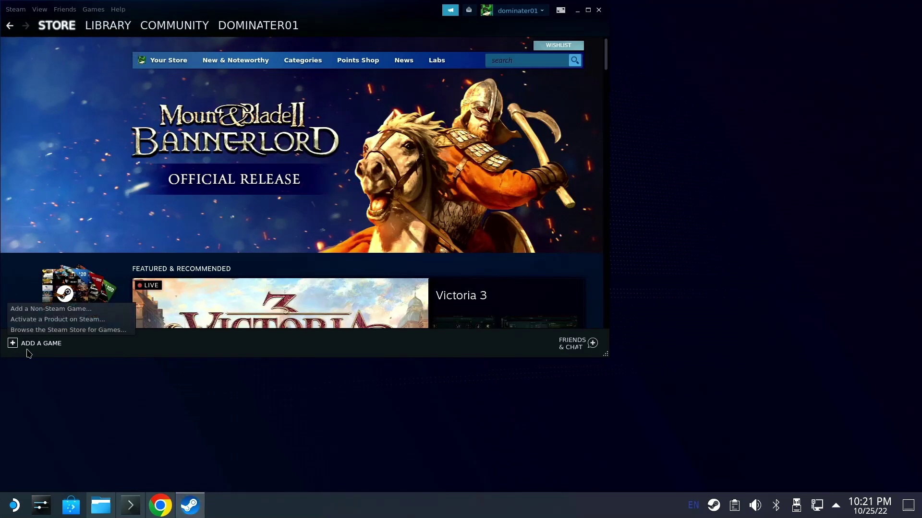
pyautogui.click(51, 309)
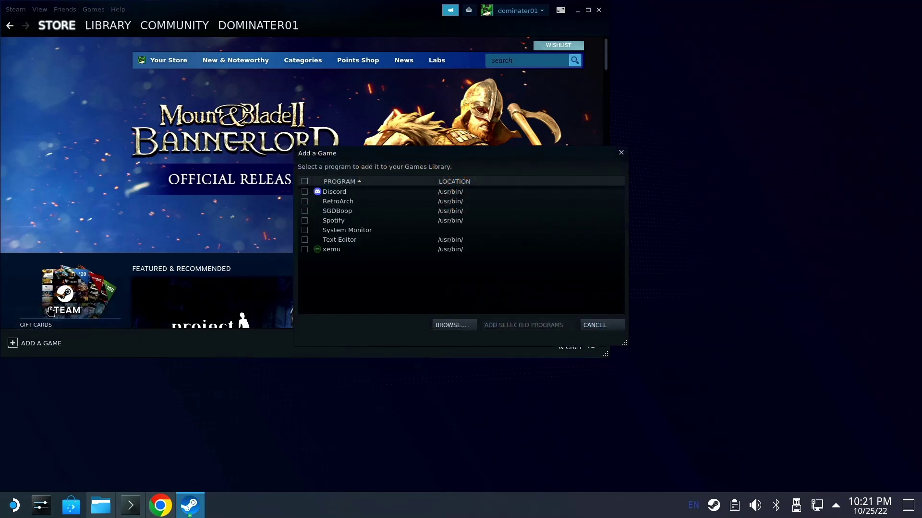
pyautogui.click(440, 327)
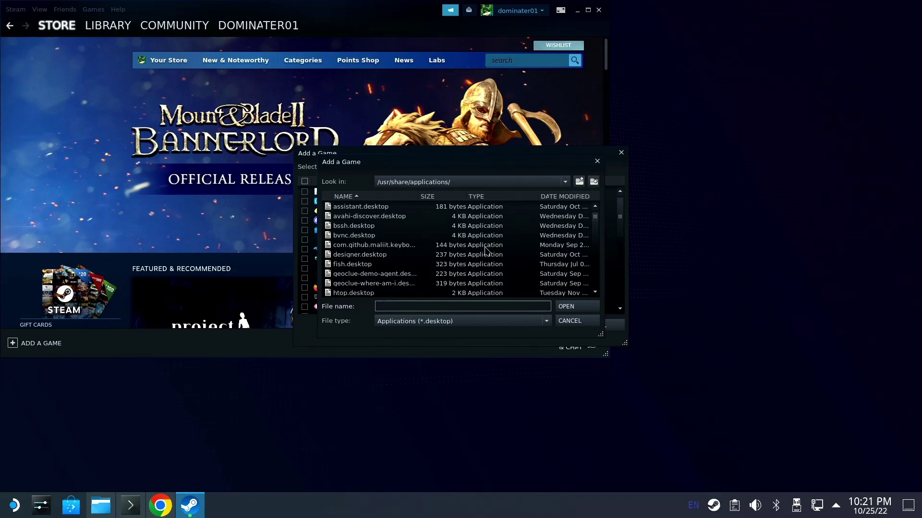
pyautogui.click(427, 183)
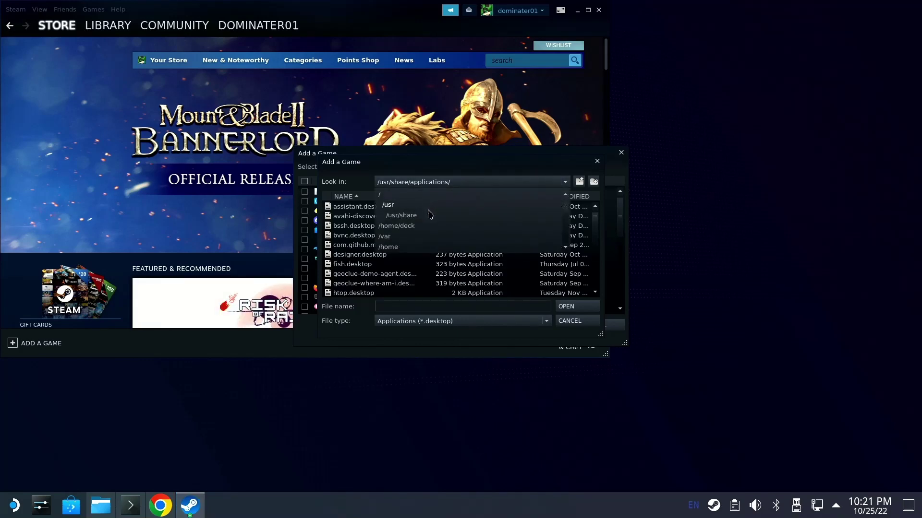
pyautogui.click(384, 194)
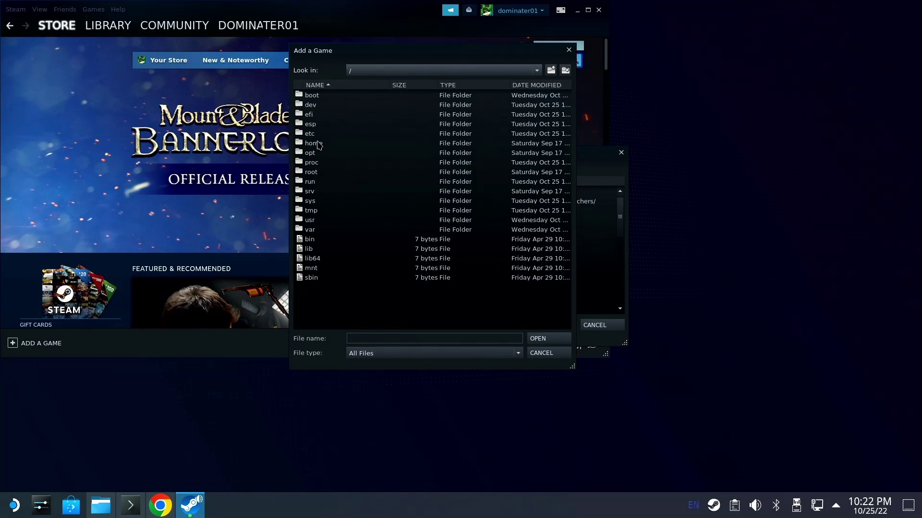
# Add xenia_canary.exe from /home/deck/Downloads/xenia_canary/ to the Steam games library
pyautogui.doubleClick(318, 144)
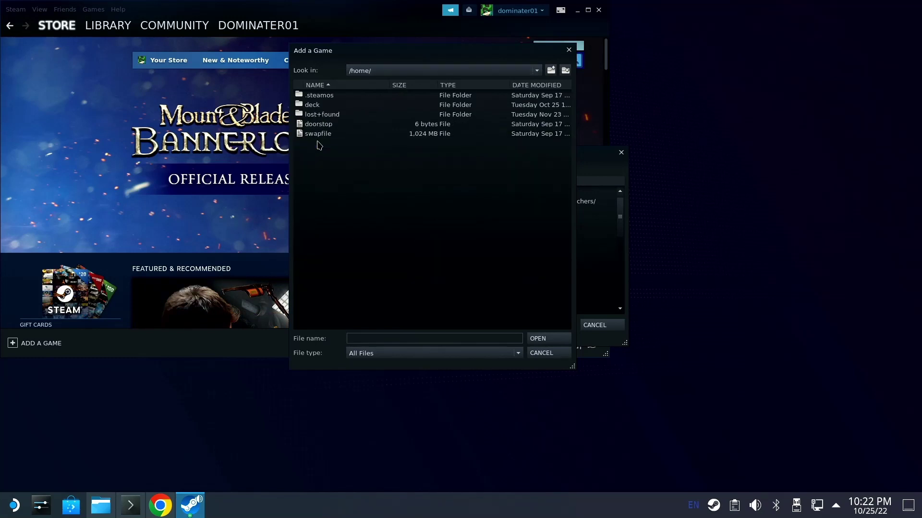
pyautogui.doubleClick(314, 105)
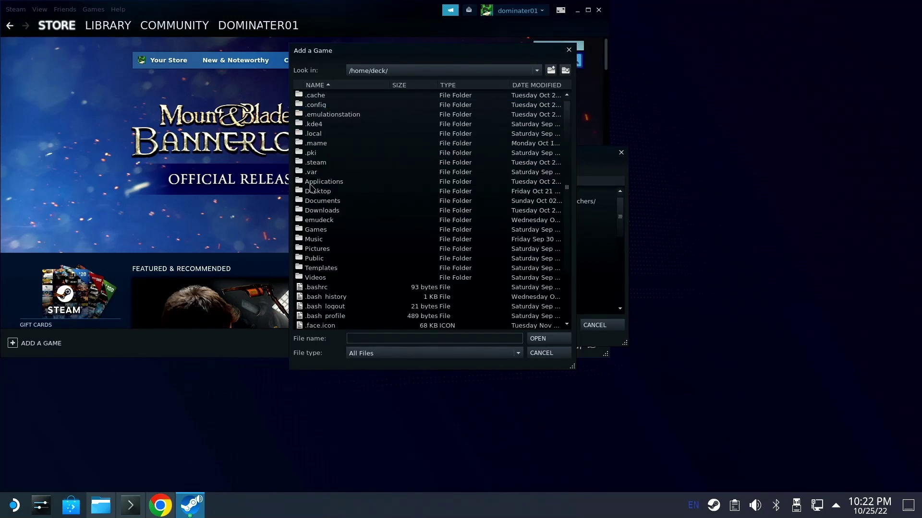
pyautogui.doubleClick(324, 211)
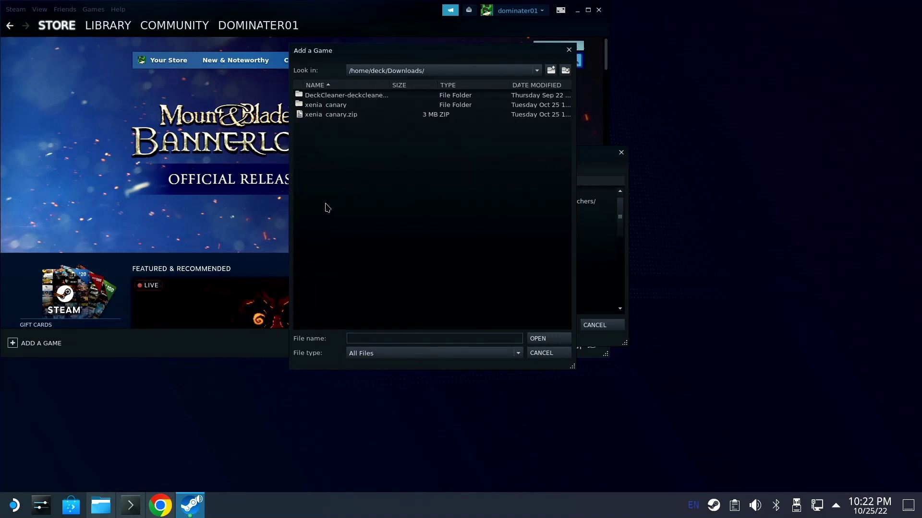
pyautogui.doubleClick(335, 106)
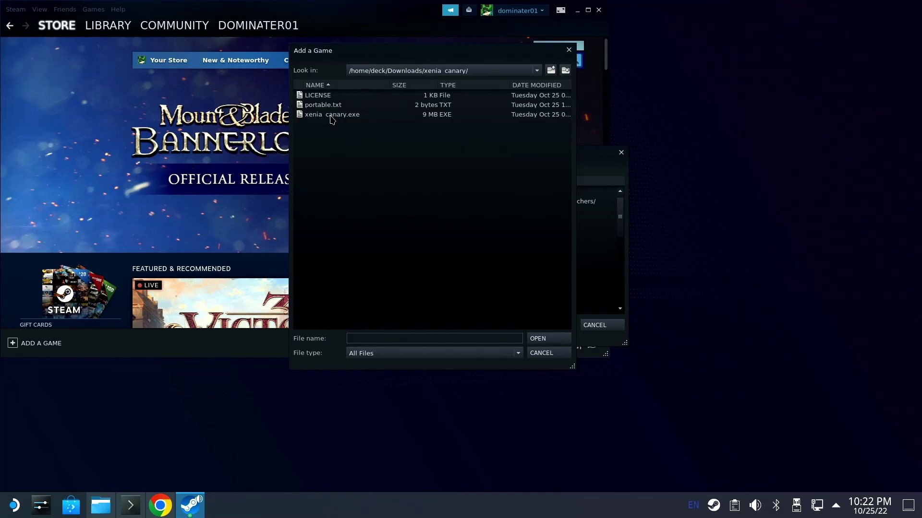
pyautogui.click(333, 115)
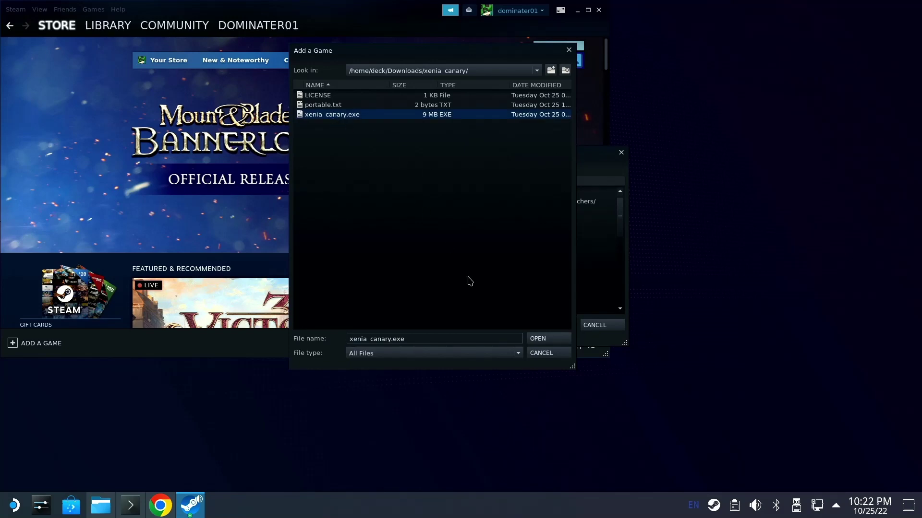
pyautogui.click(538, 336)
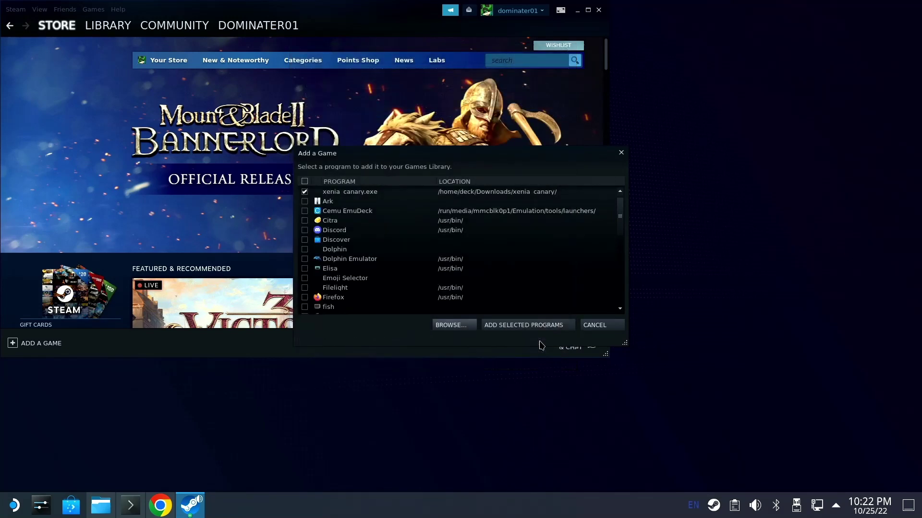
pyautogui.click(508, 326)
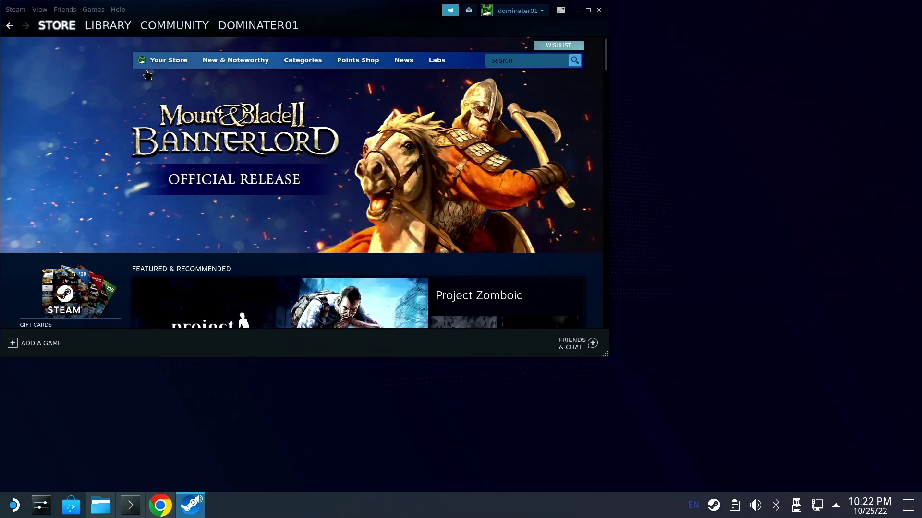
# Maximise Steam and open the library page of the uncategorized xenia_canary.exe entry
pyautogui.click(111, 37)
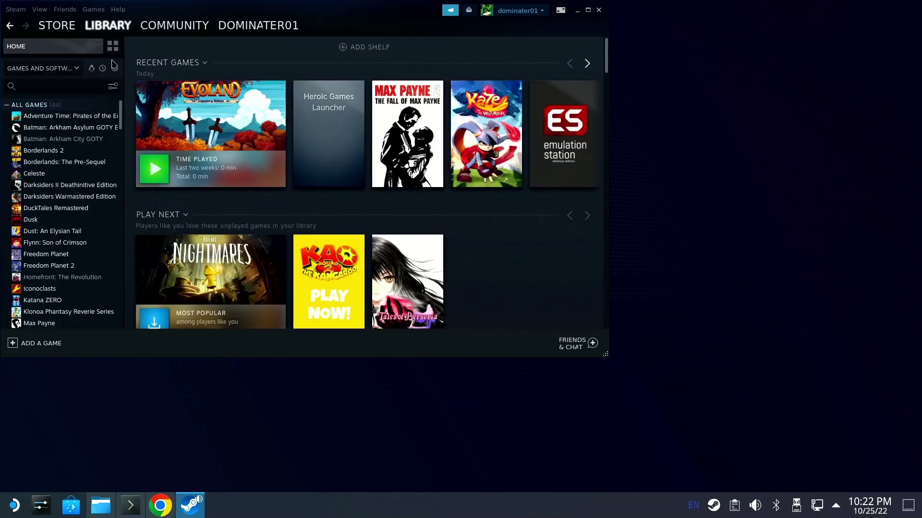
pyautogui.click(588, 9)
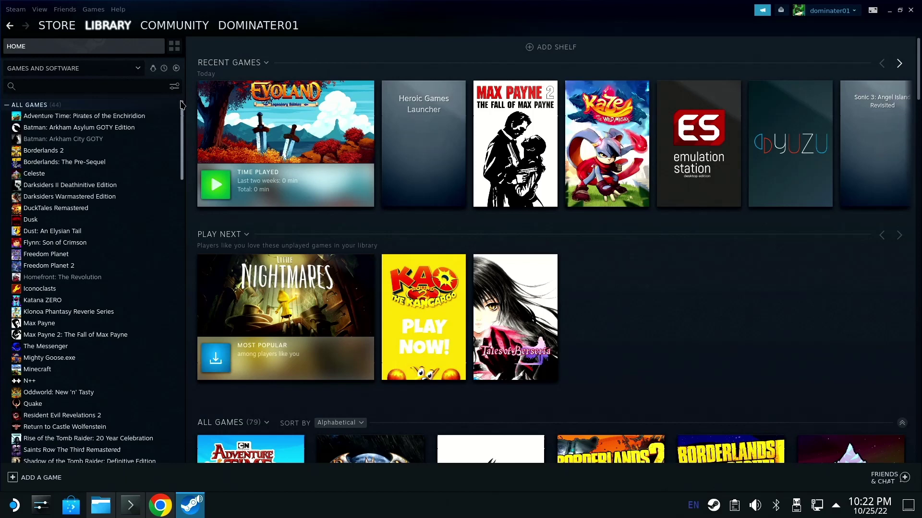
pyautogui.scroll(-10, 176, 267)
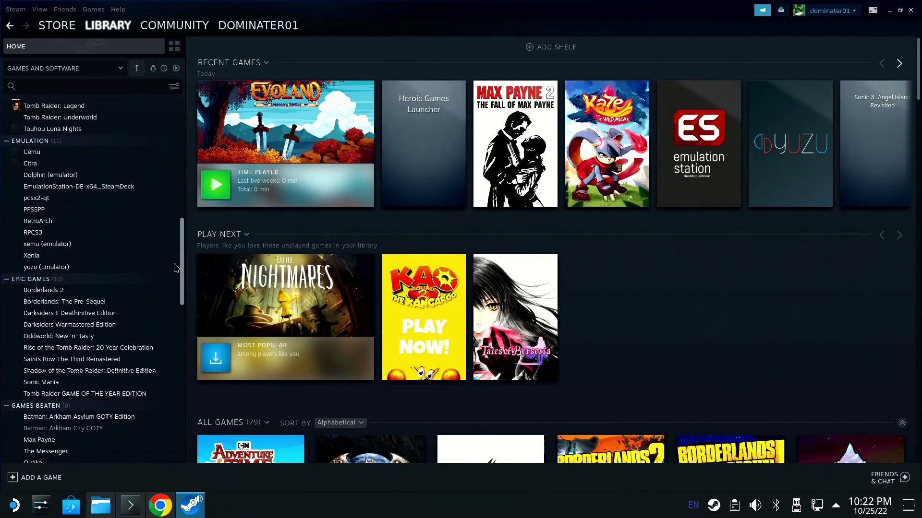
pyautogui.scroll(-15, 176, 268)
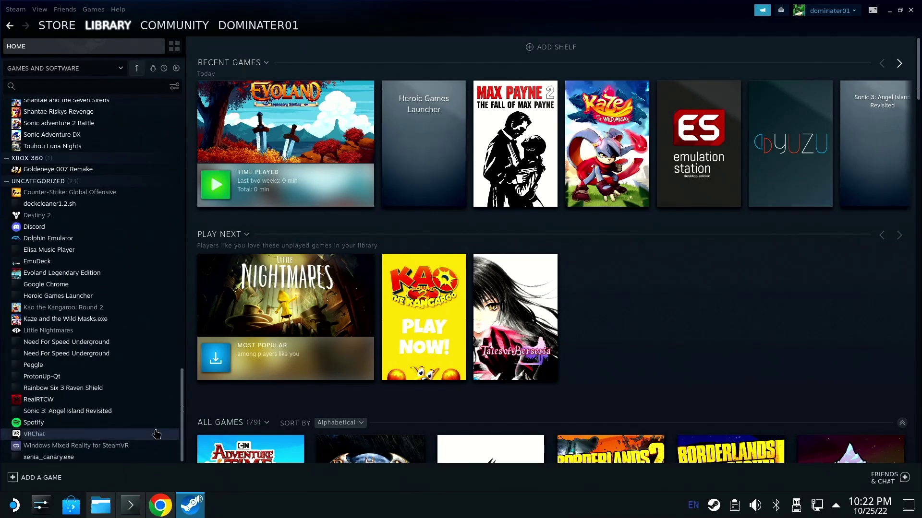
pyautogui.click(70, 460)
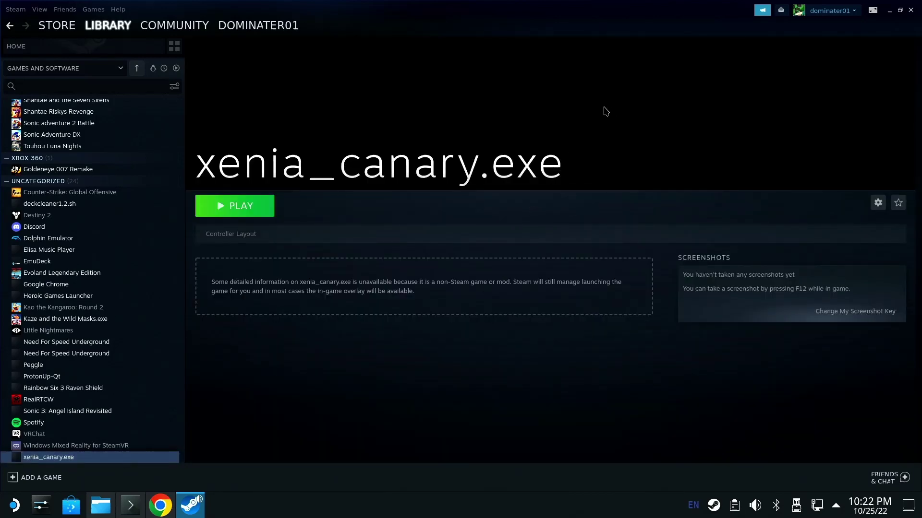
# Force xenia_canary.exe to use the GE-Proton7-38 compatibility tool in its properties
pyautogui.click(878, 203)
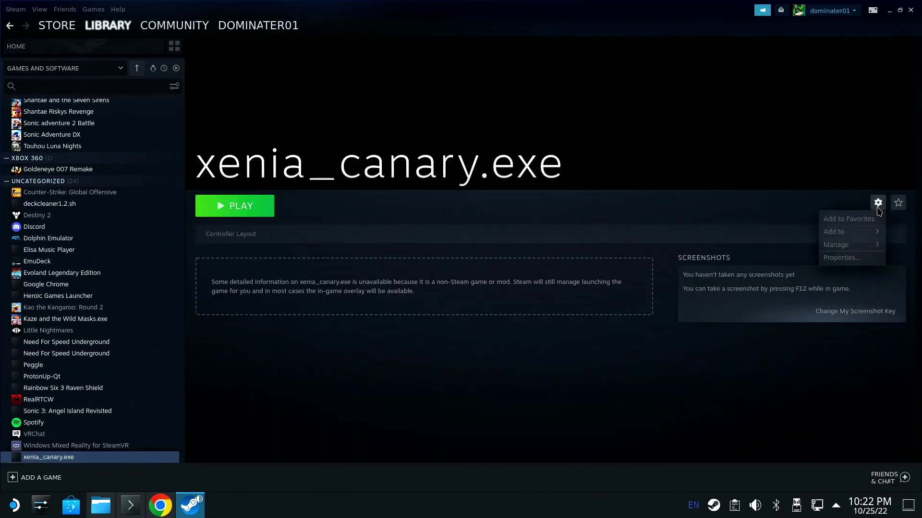
pyautogui.click(840, 259)
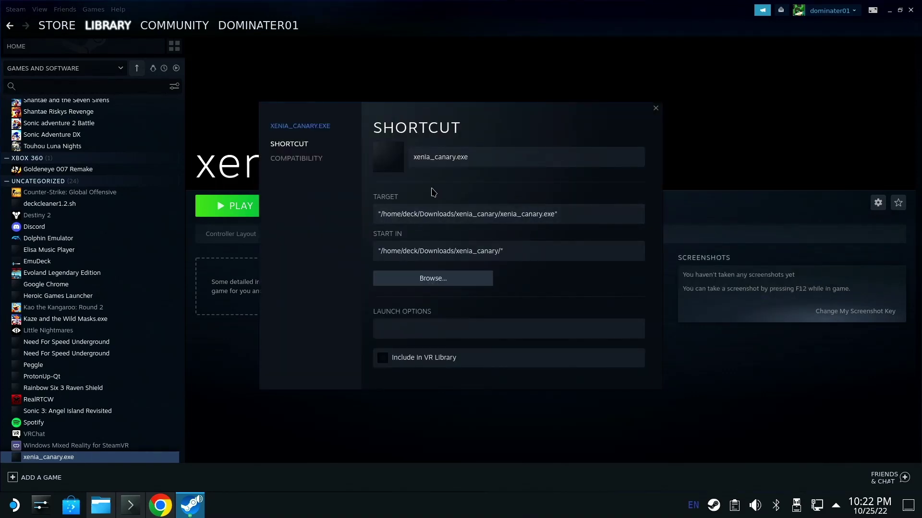
pyautogui.click(308, 159)
pyautogui.click(393, 157)
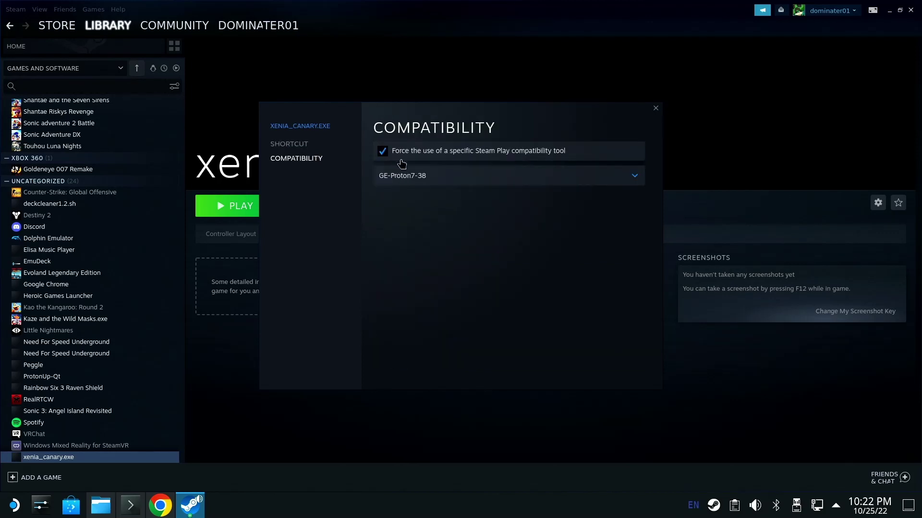
pyautogui.click(656, 109)
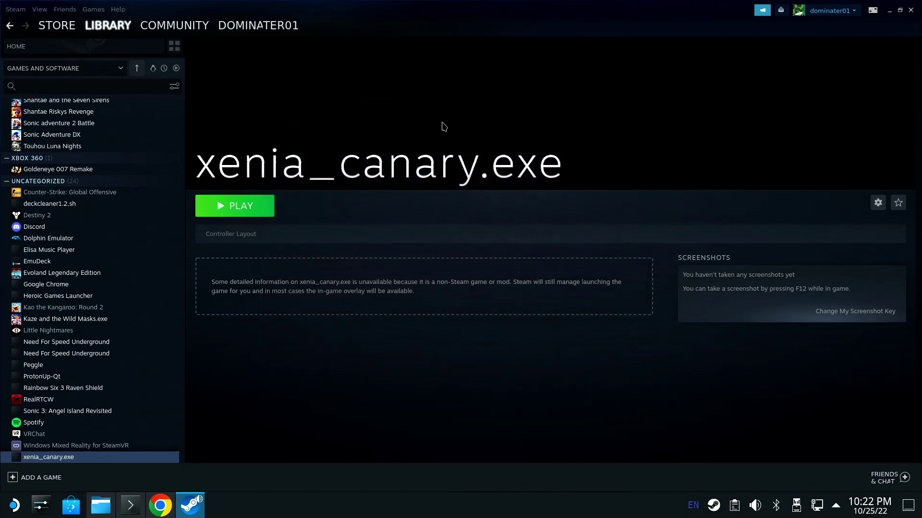
# Run xenia_canary.exe once from Steam and close the emulator window after it has loaded
pyautogui.click(263, 207)
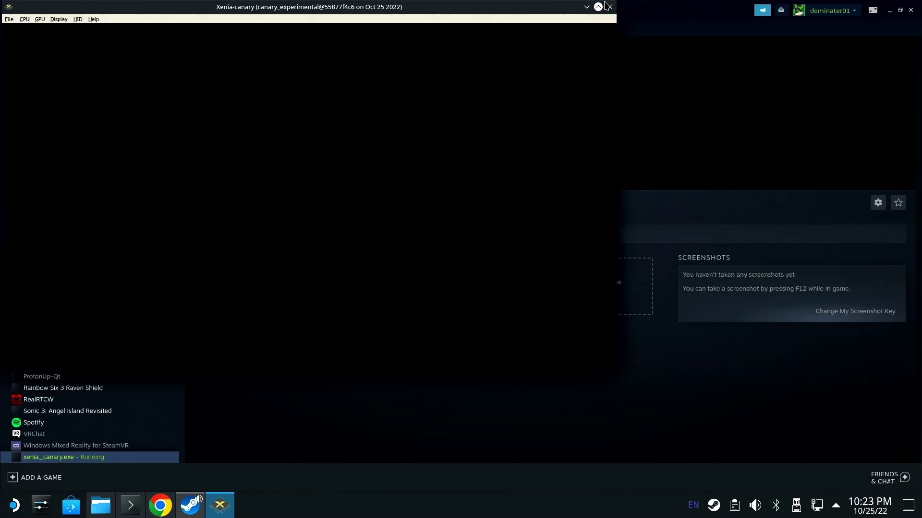
pyautogui.click(609, 7)
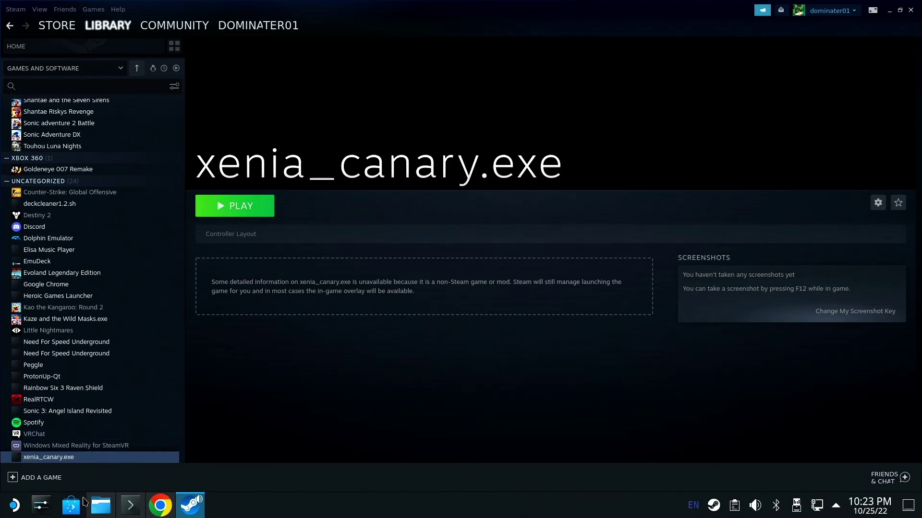
# Open xenia-canary.config.toml from the xenia_canary download folder in the text editor and maximise the editor
pyautogui.click(101, 505)
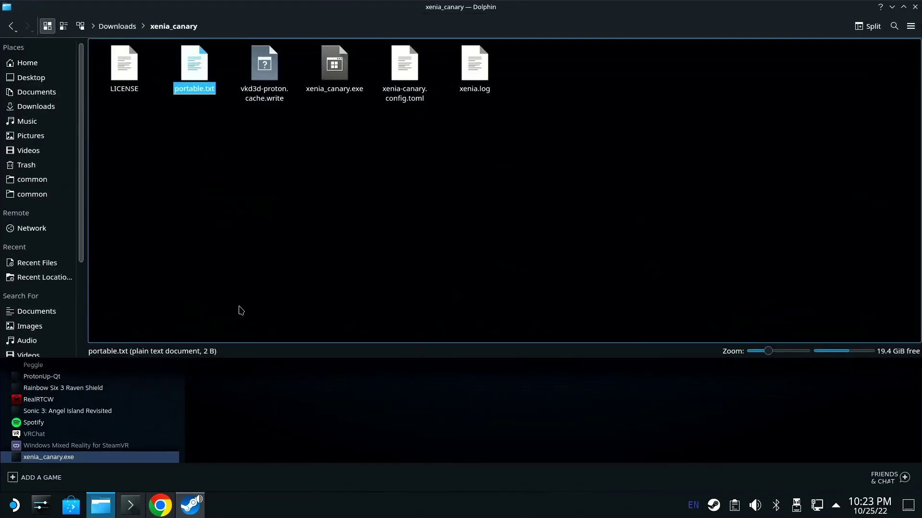
pyautogui.click(243, 220)
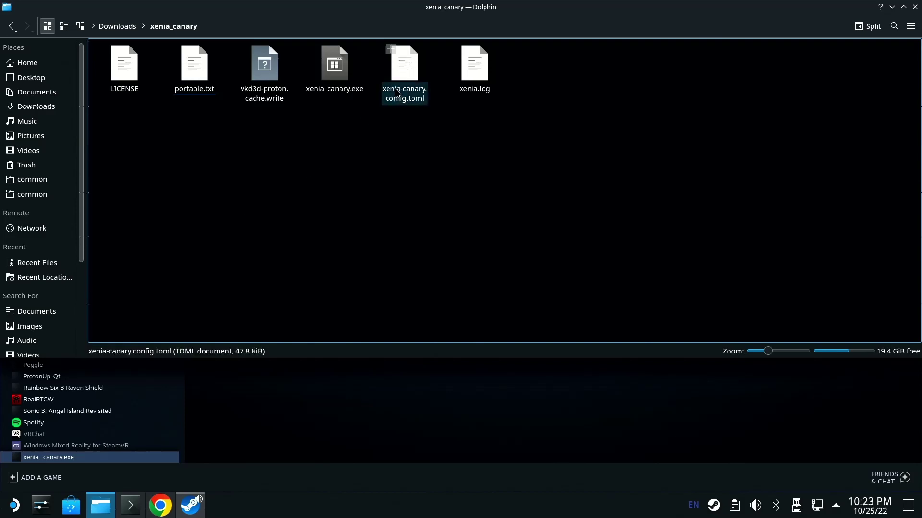
pyautogui.click(407, 76)
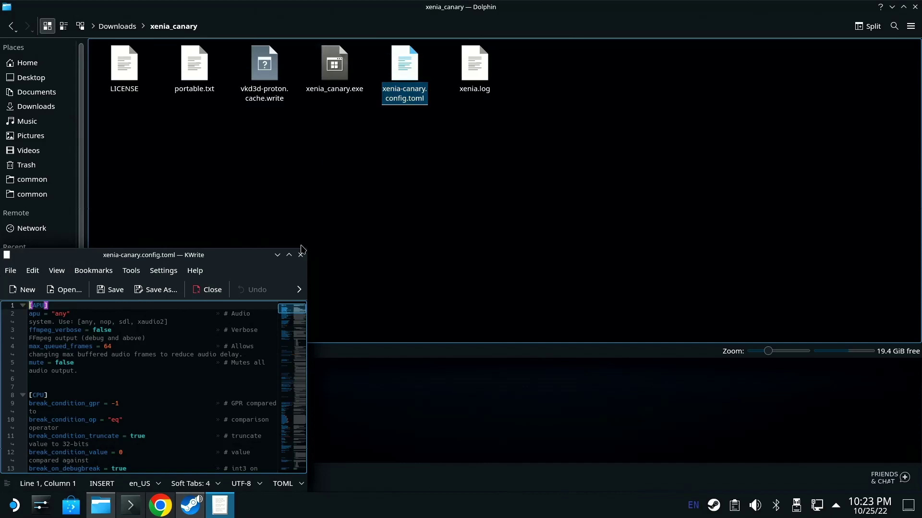
pyautogui.click(288, 255)
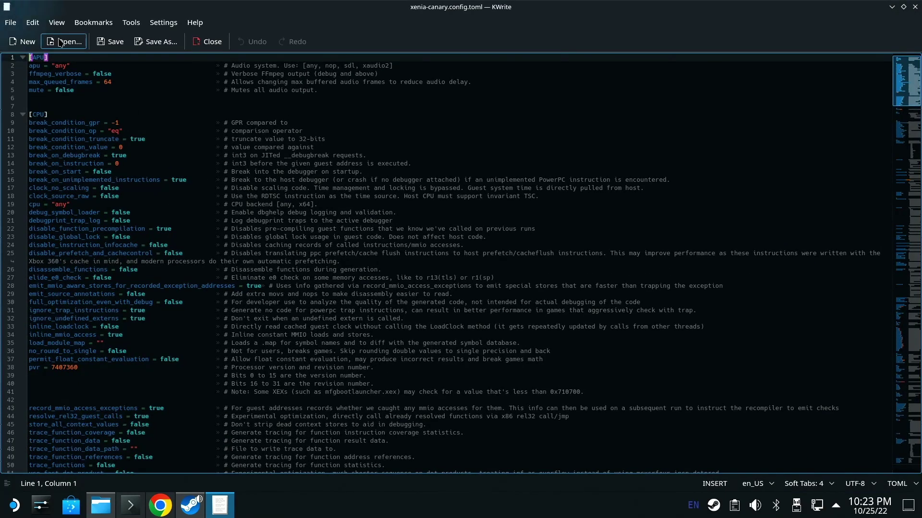
# Open the text search in the configuration file and search for "any"
pyautogui.click(29, 24)
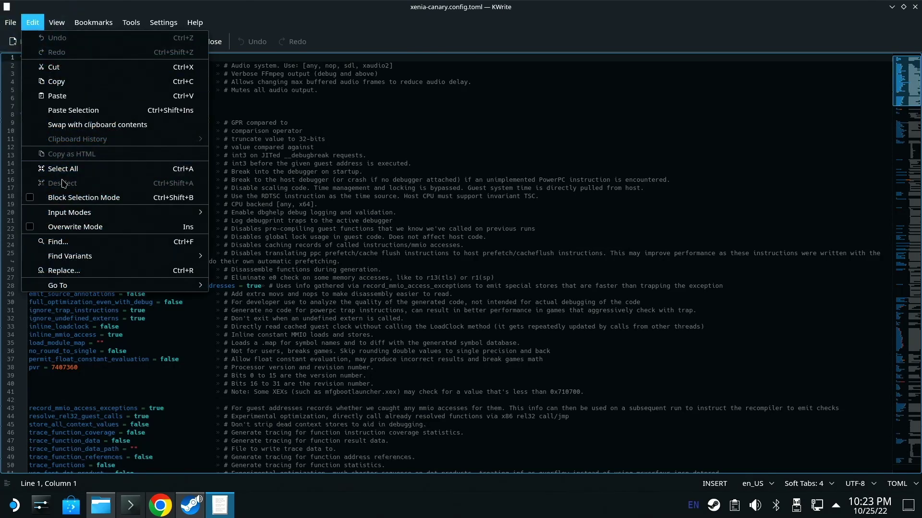
pyautogui.click(52, 240)
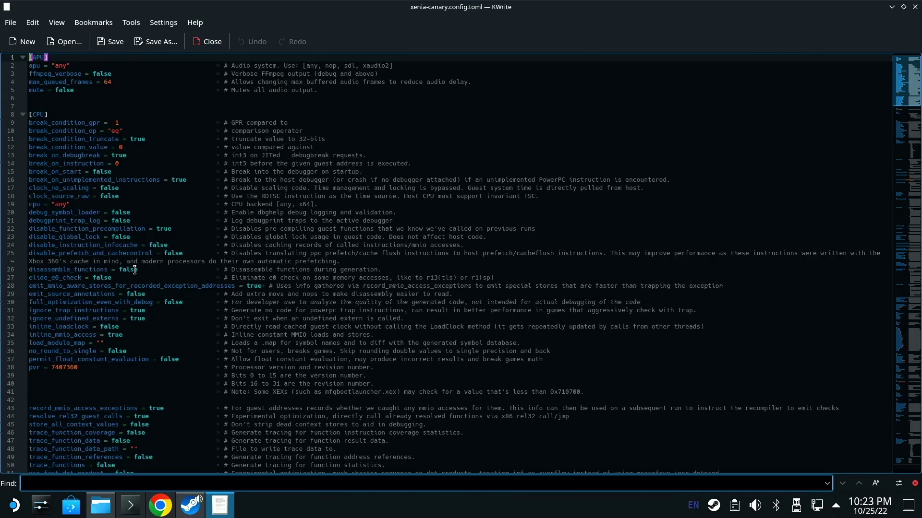
pyautogui.write('a')
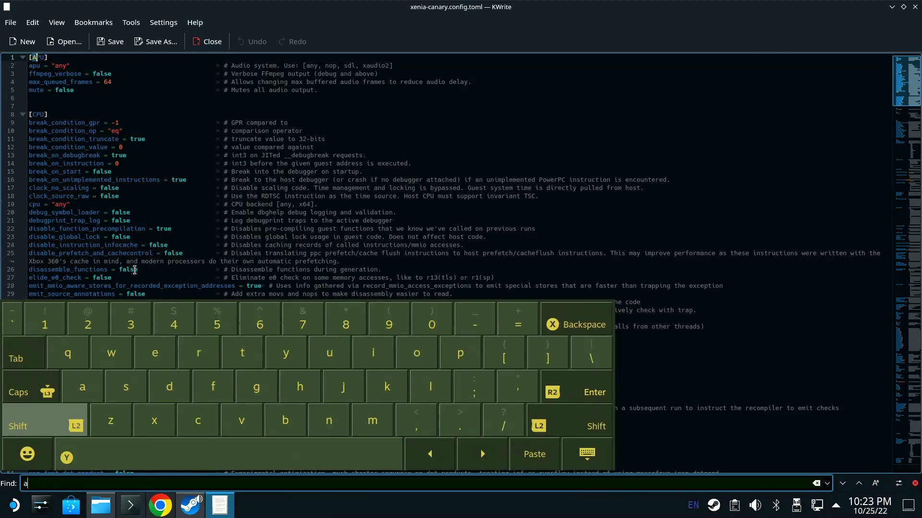
pyautogui.write('n')
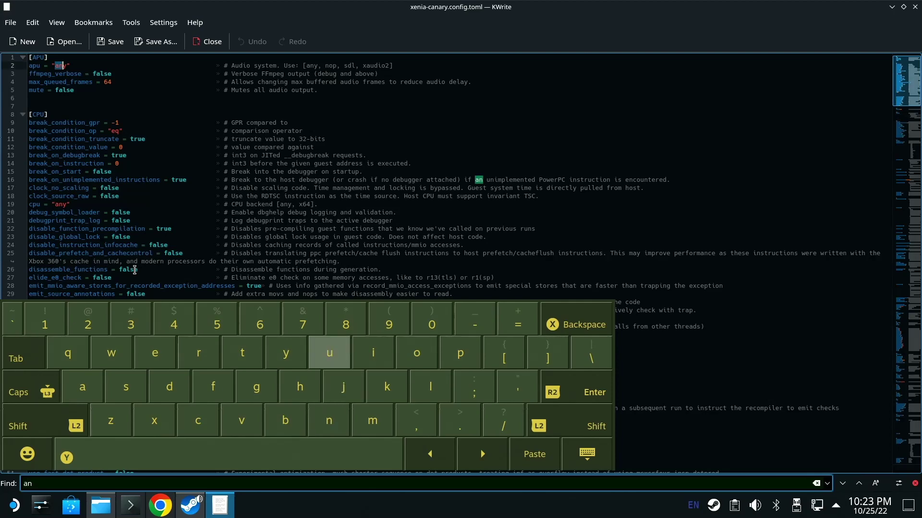
pyautogui.write('y')
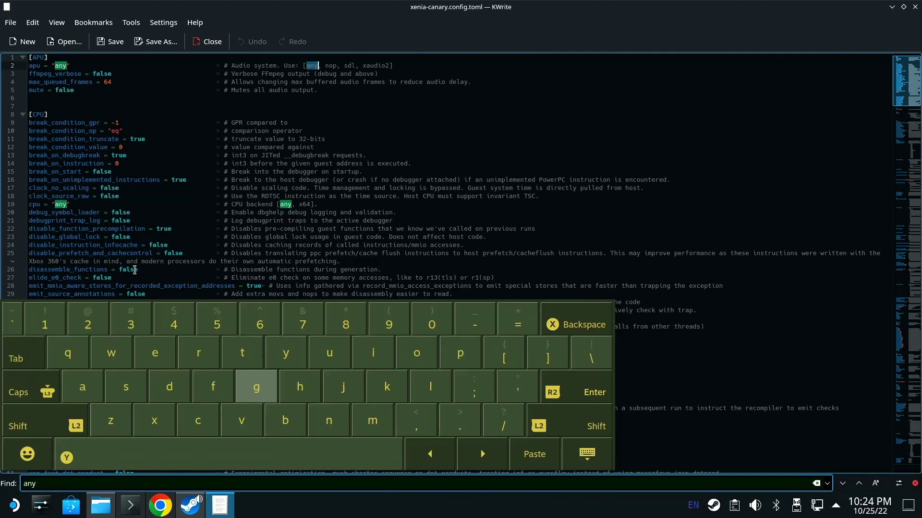
# Go through the matches for "any" until reaching the gpu graphics system option in the [GPU] section
pyautogui.press('Return')
pyautogui.press('Return')
pyautogui.press('Return')
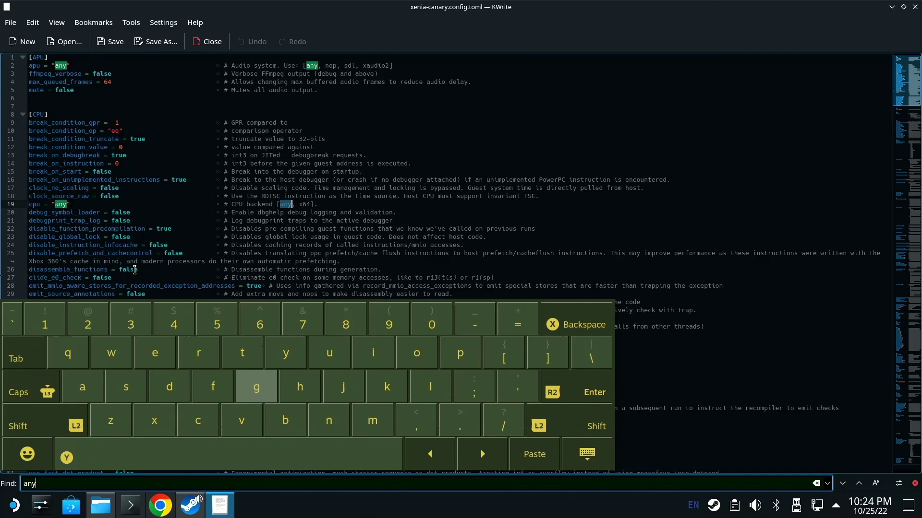
pyautogui.press('Return')
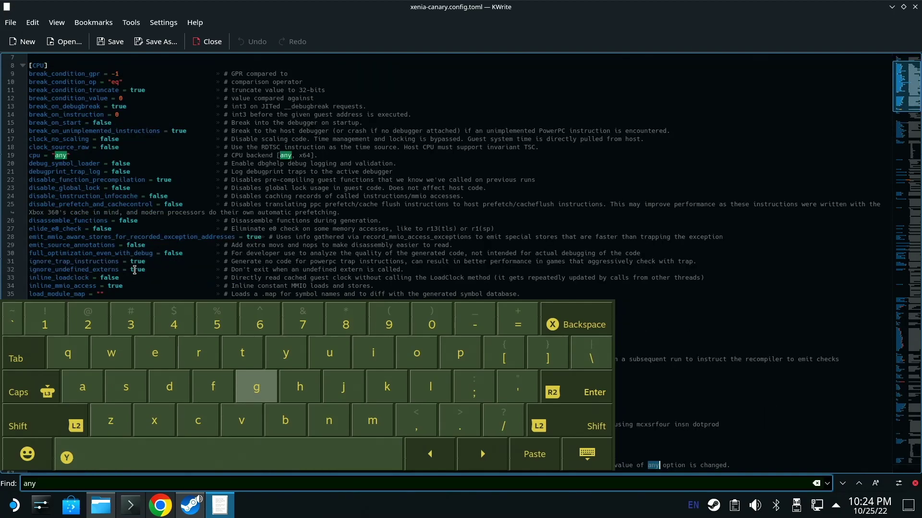
pyautogui.press('Return')
pyautogui.press('Return')
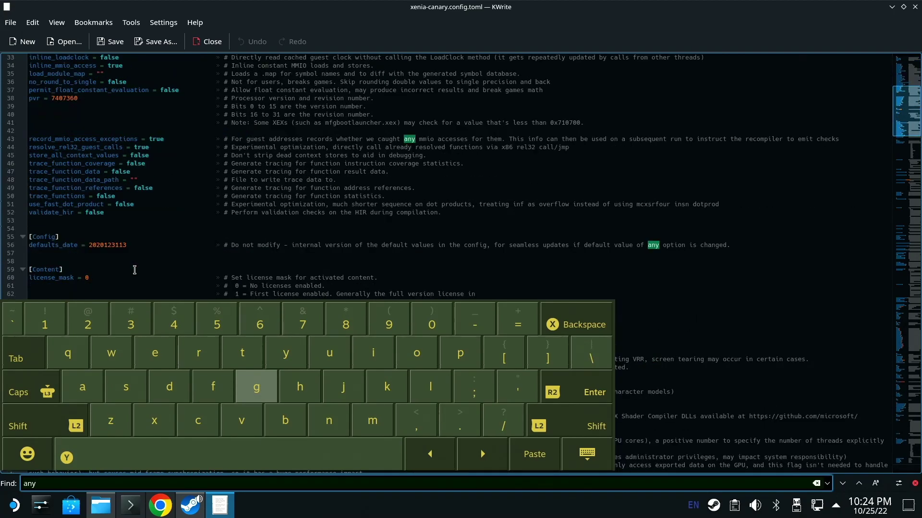
pyautogui.press('Return')
pyautogui.press('Return')
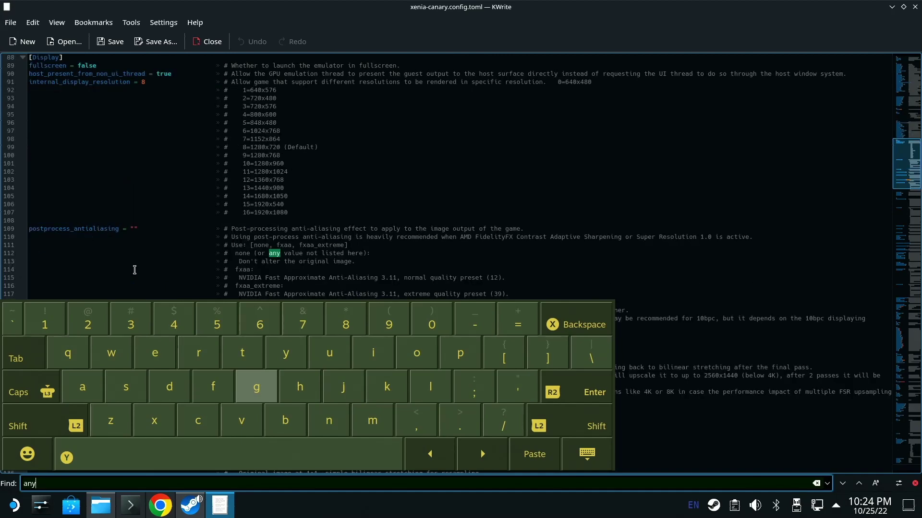
pyautogui.press('Return')
pyautogui.press('Return')
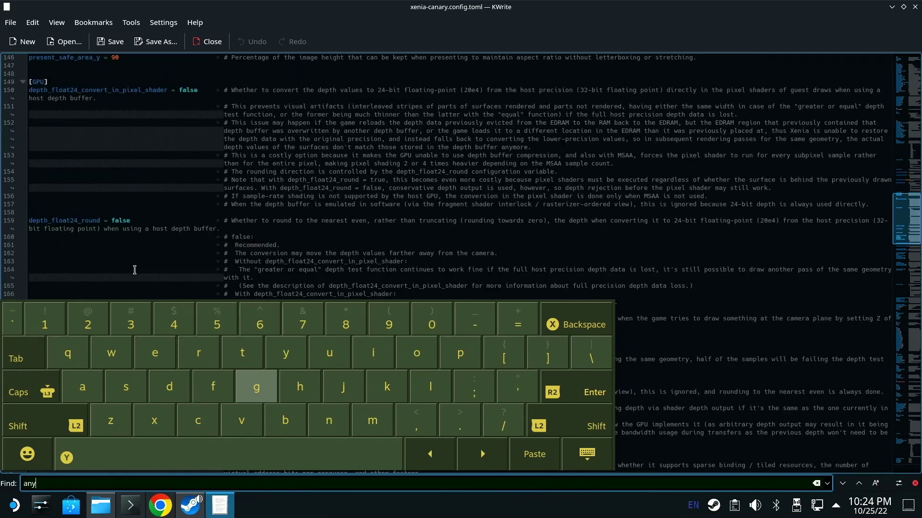
pyautogui.press('Escape')
pyautogui.scroll(-9, 134, 269)
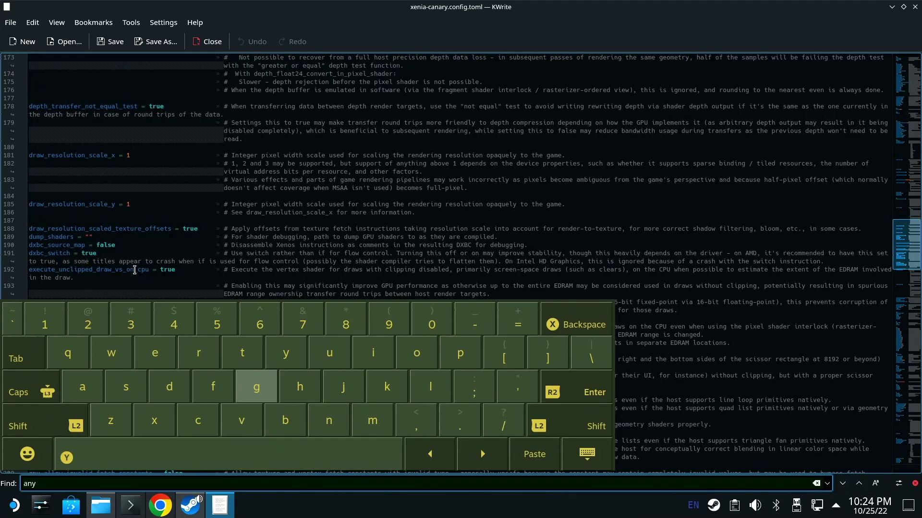
pyautogui.press('Return')
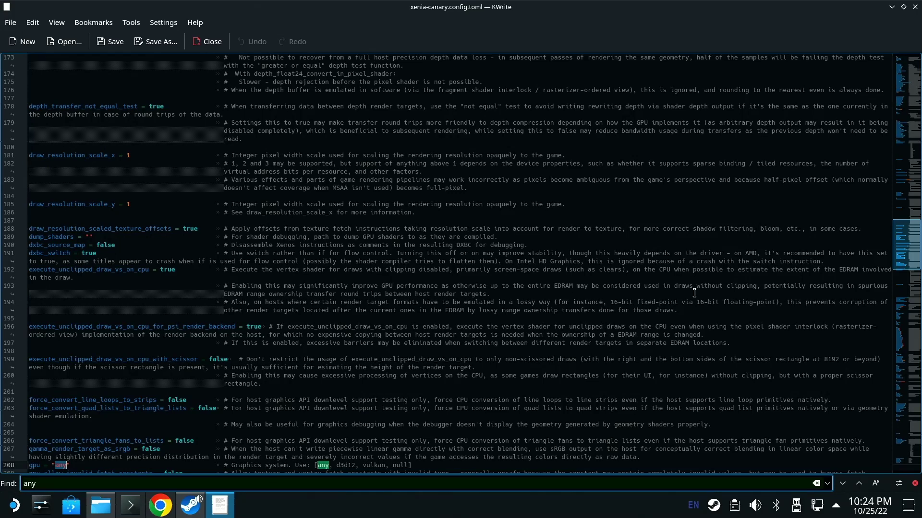
pyautogui.moveTo(901, 257)
pyautogui.mouseDown()
pyautogui.moveTo(901, 282)
pyautogui.moveTo(897, 272)
pyautogui.mouseUp()
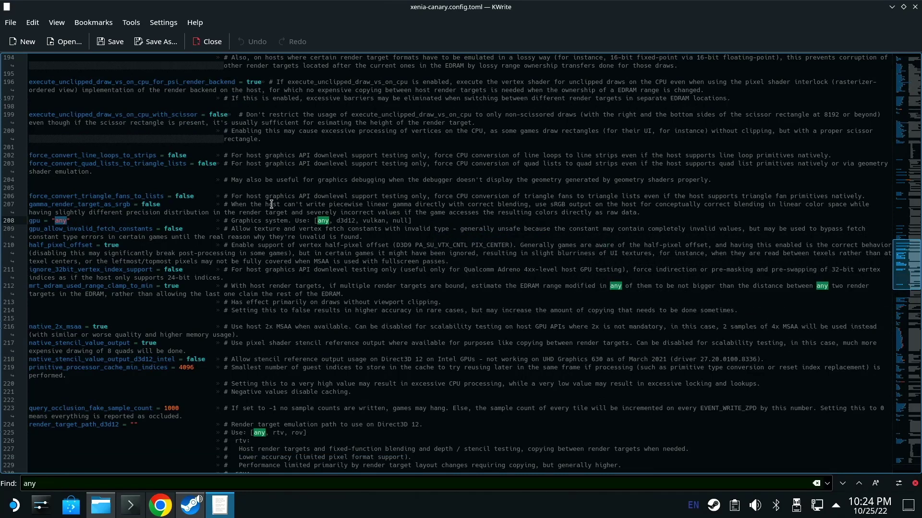
# Set the gpu option on line 208 to "vulkan"
pyautogui.click(69, 221)
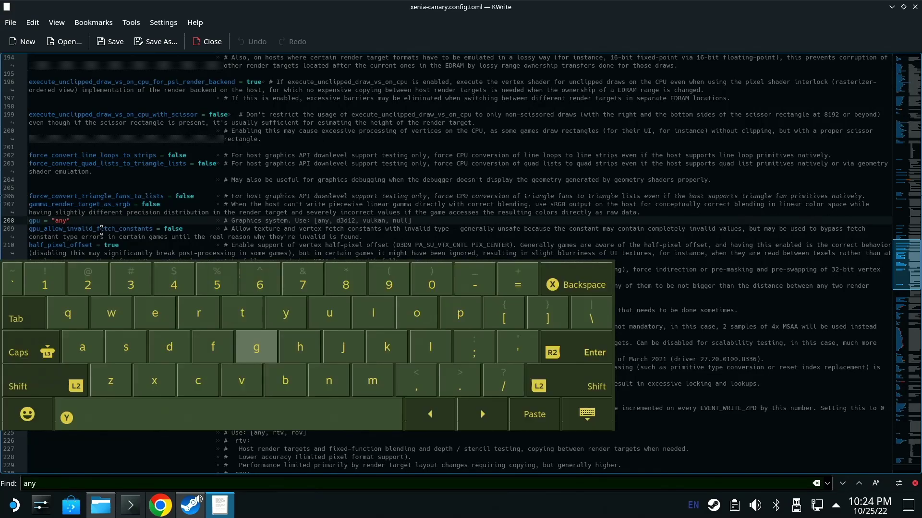
pyautogui.press('BackSpace')
pyautogui.press('BackSpace')
pyautogui.press('BackSpace')
pyautogui.write('v')
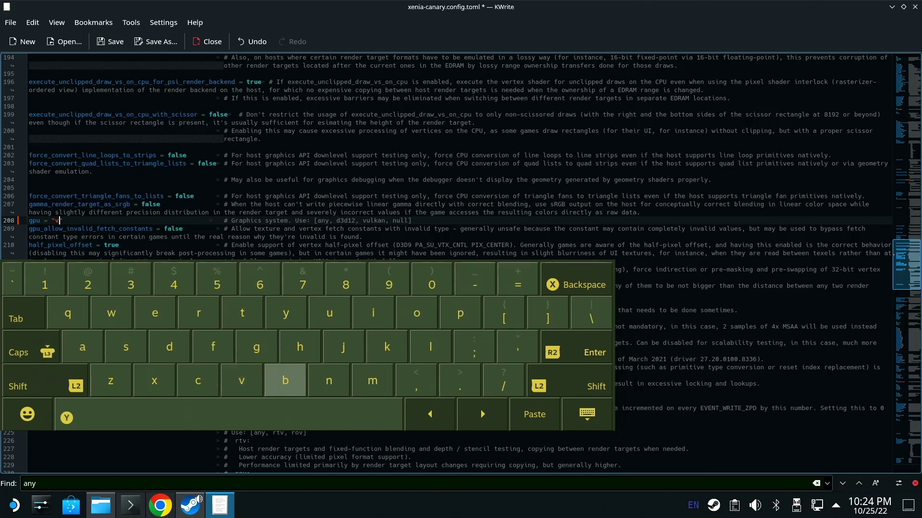
pyautogui.write('u')
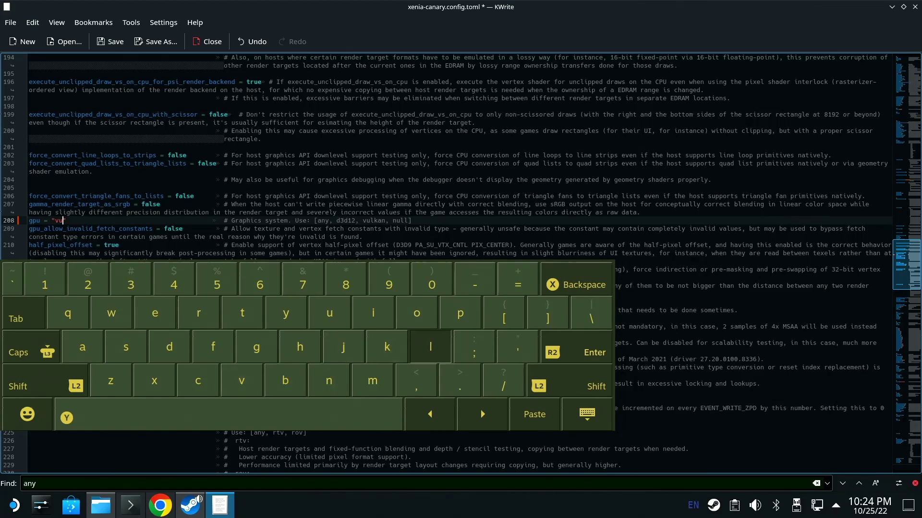
pyautogui.write('lk')
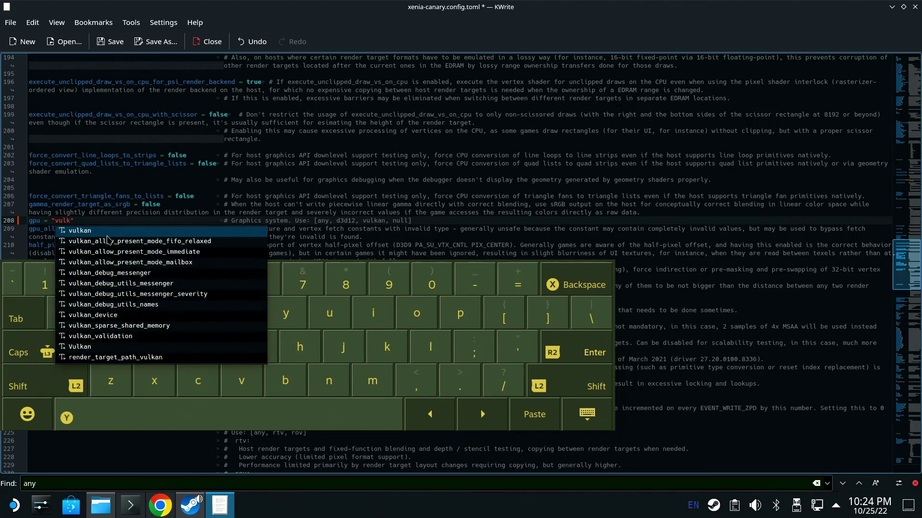
pyautogui.write('a')
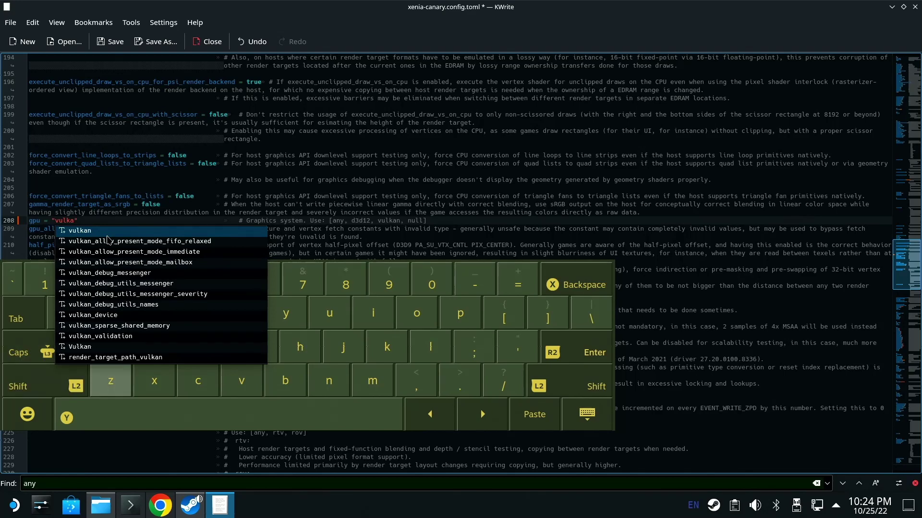
pyautogui.write('n')
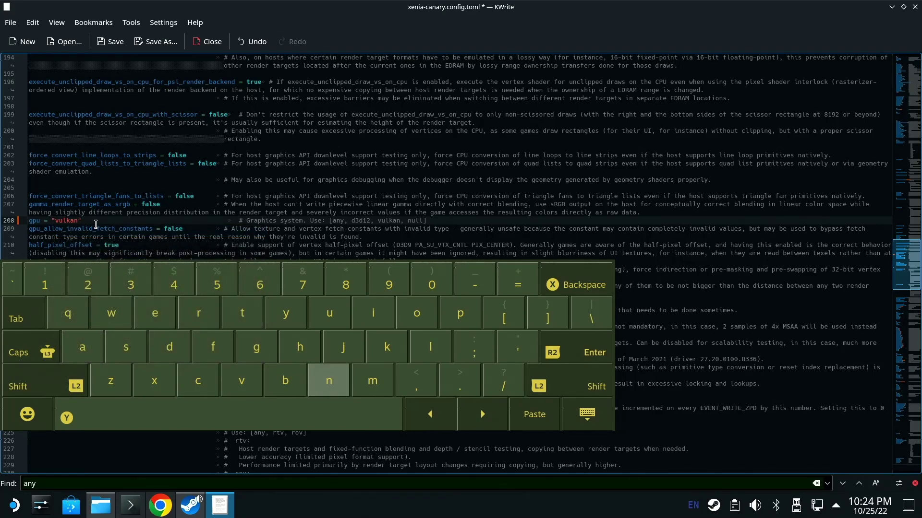
pyautogui.press('Escape')
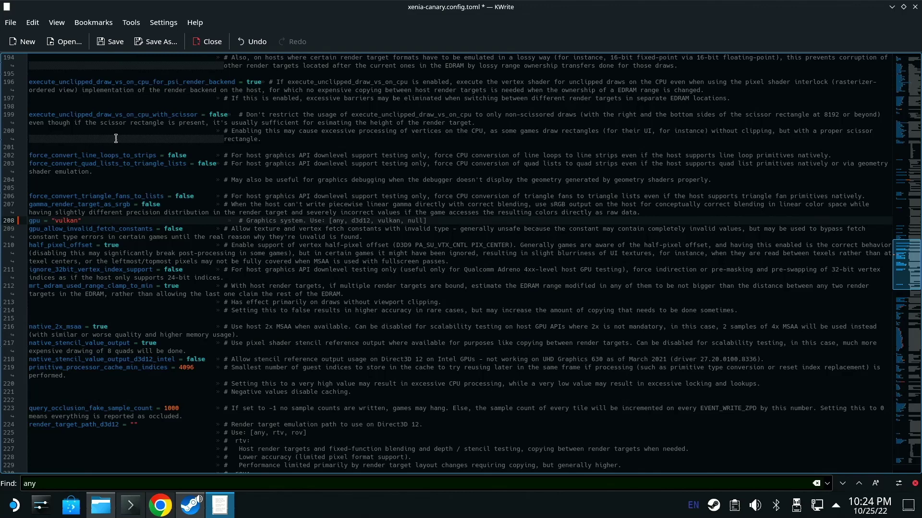
# Save xenia-canary.config.toml and close the text editor
pyautogui.write('"')
pyautogui.click(120, 42)
pyautogui.click(914, 7)
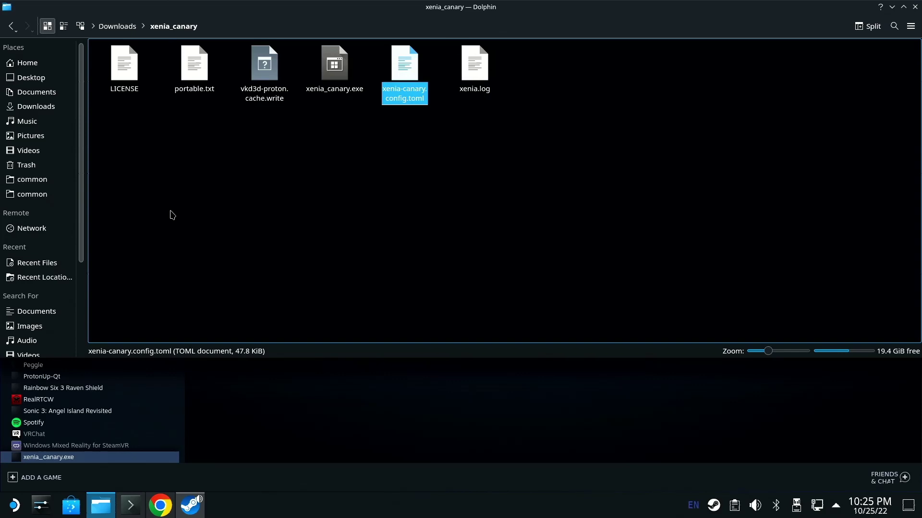
# Open the Emulation/roms folder on the removable device primary and maximise the file manager
pyautogui.moveTo(81, 200); pyautogui.dragTo(75, 301)
pyautogui.click(51, 355)
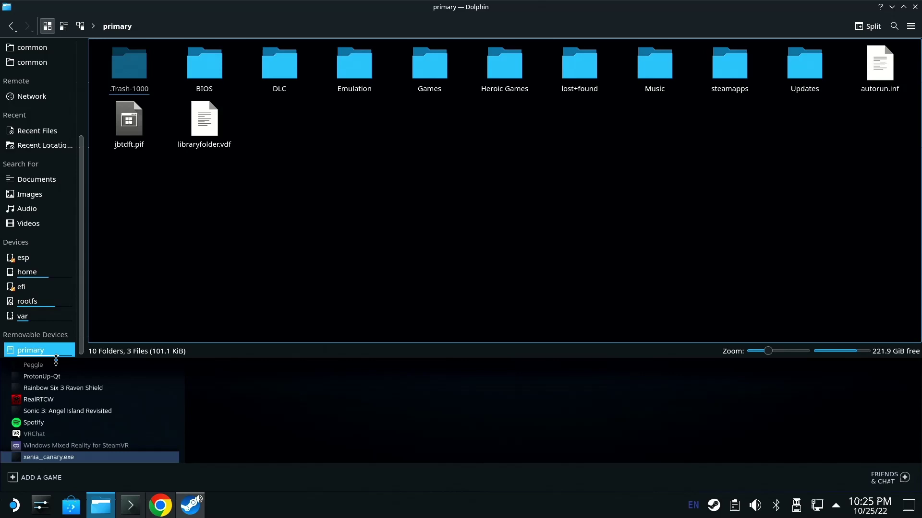
pyautogui.click(345, 68)
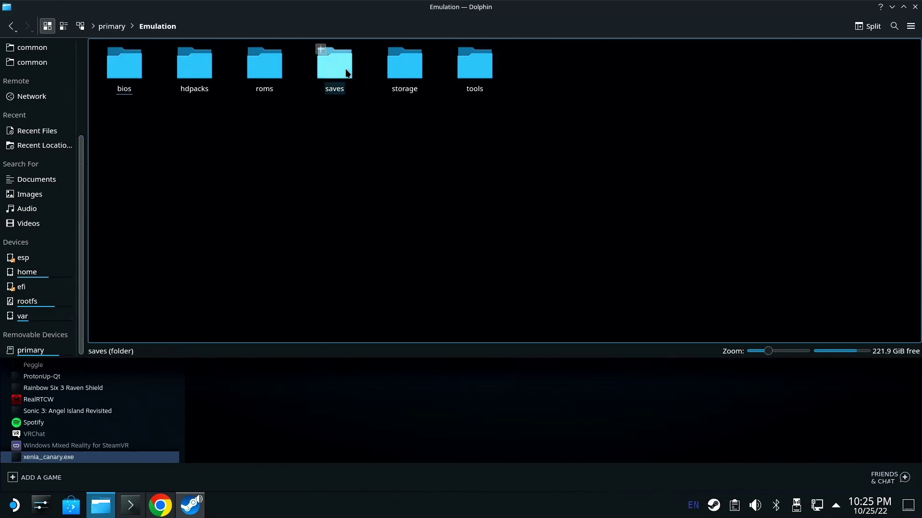
pyautogui.click(261, 67)
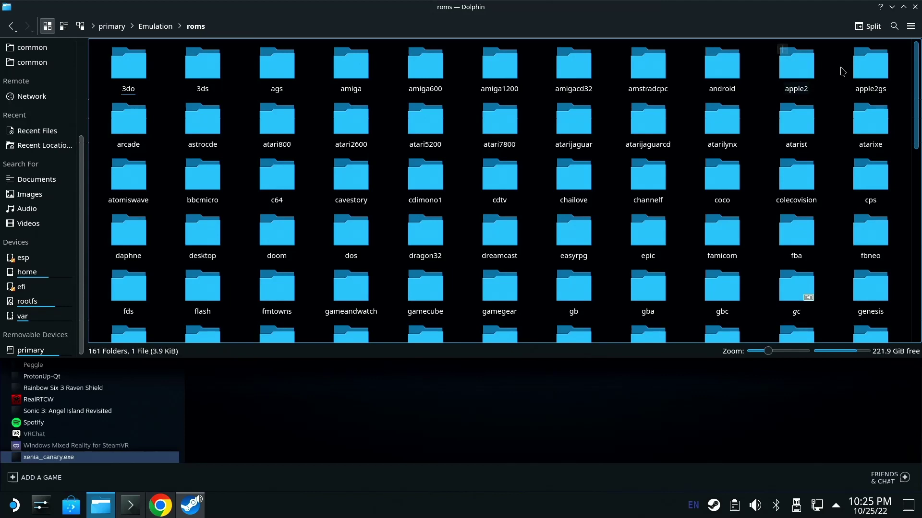
pyautogui.click(903, 6)
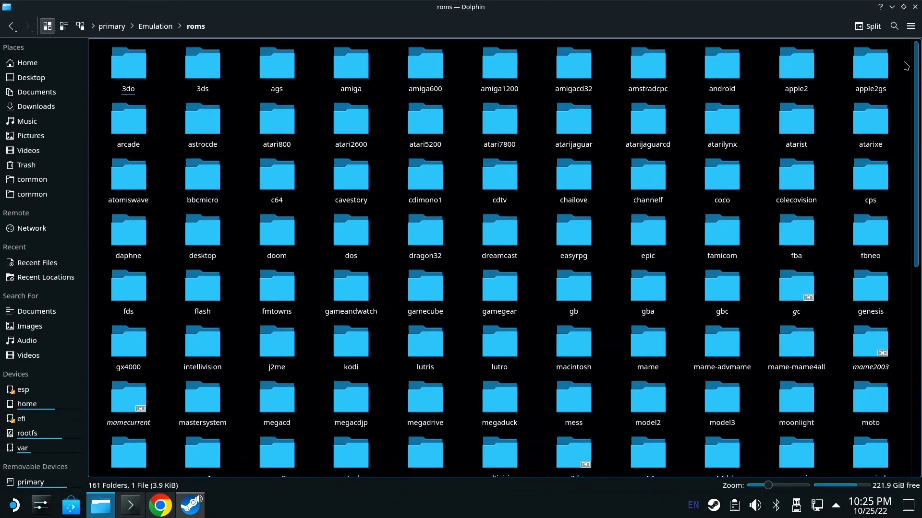
# Open the Bean game folder inside xbox360/roms and copy the location of default.xex
pyautogui.moveTo(917, 84); pyautogui.dragTo(907, 381)
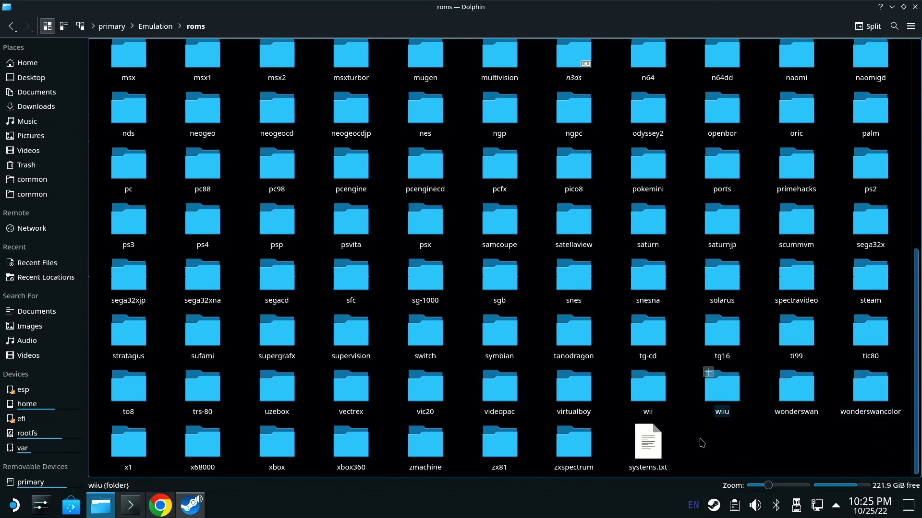
pyautogui.click(354, 444)
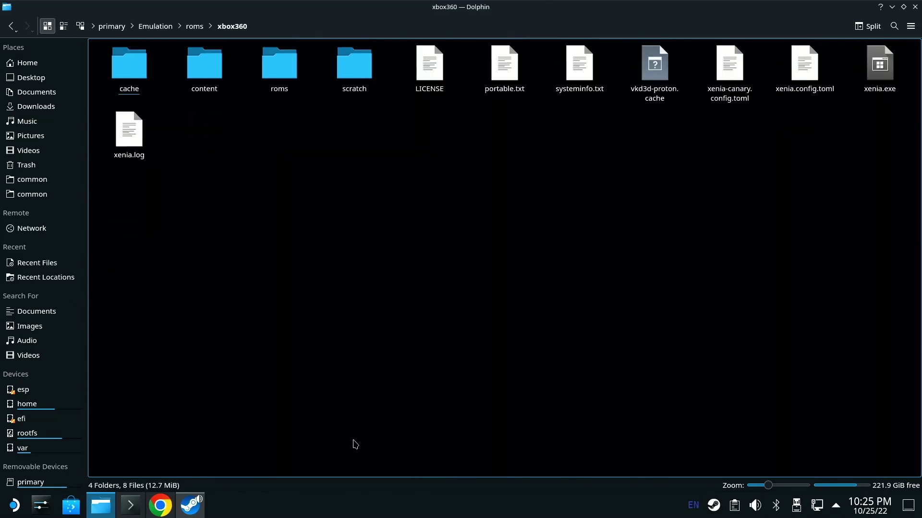
pyautogui.click(283, 77)
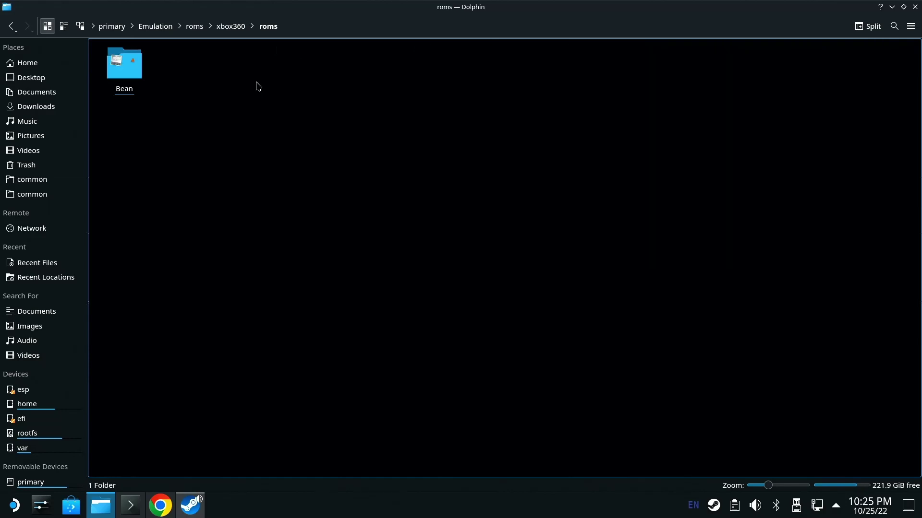
pyautogui.click(134, 65)
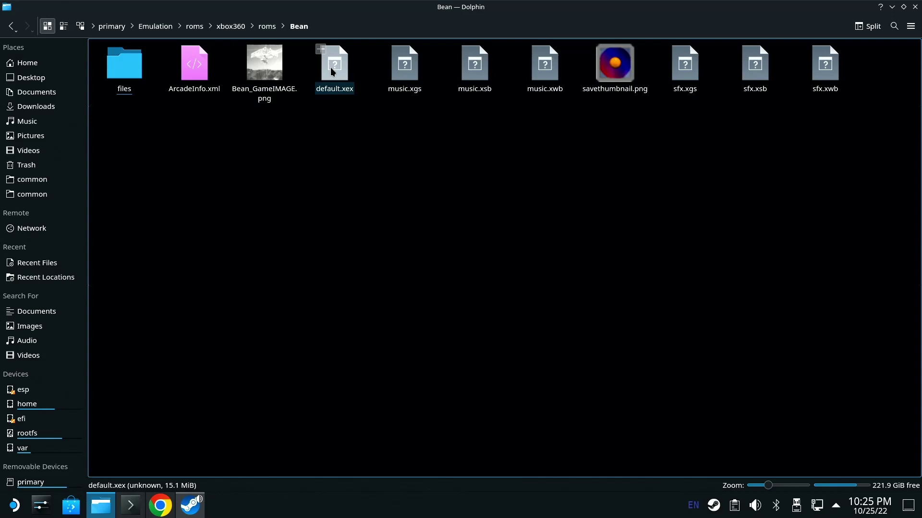
pyautogui.rightClick(331, 69)
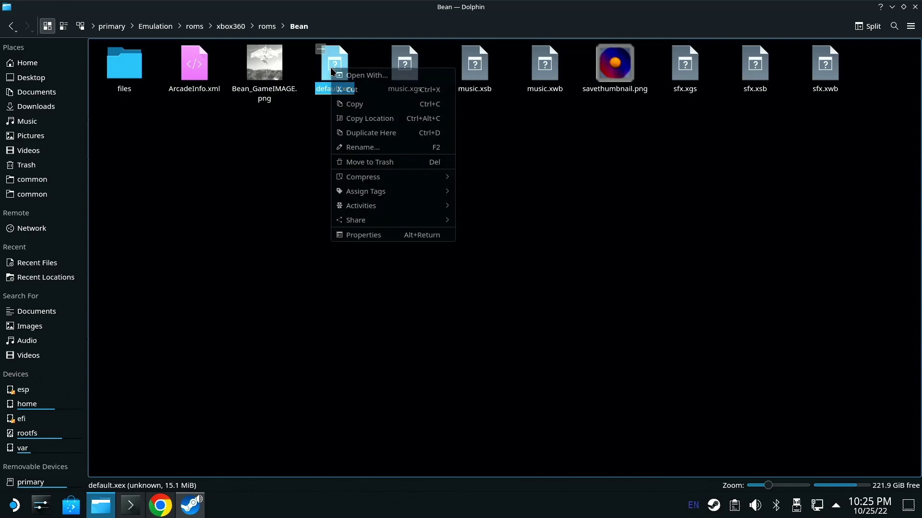
pyautogui.click(351, 120)
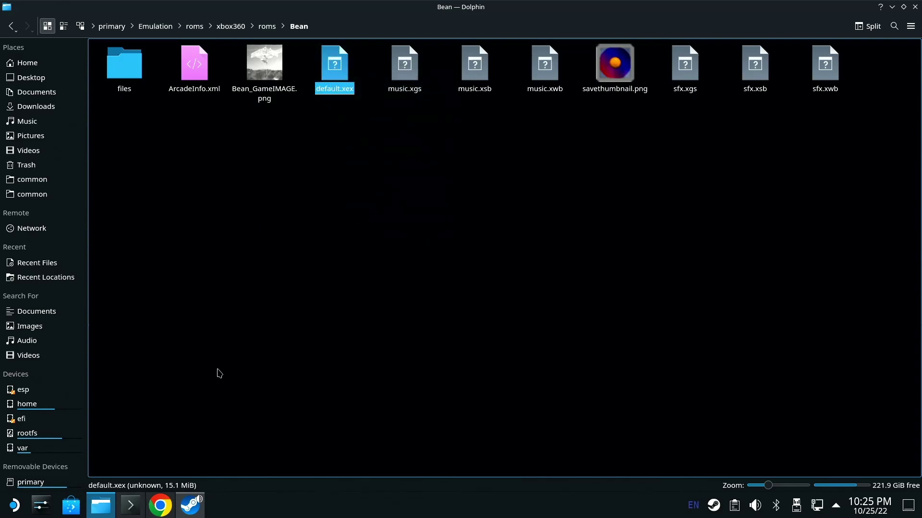
# Switch to Steam and set the launch options of the xenia_canary.exe shortcut to the copied path /run/media/mmcblk0p1/Emulation/roms/xbox360/roms/Bean/default.xex
pyautogui.click(191, 506)
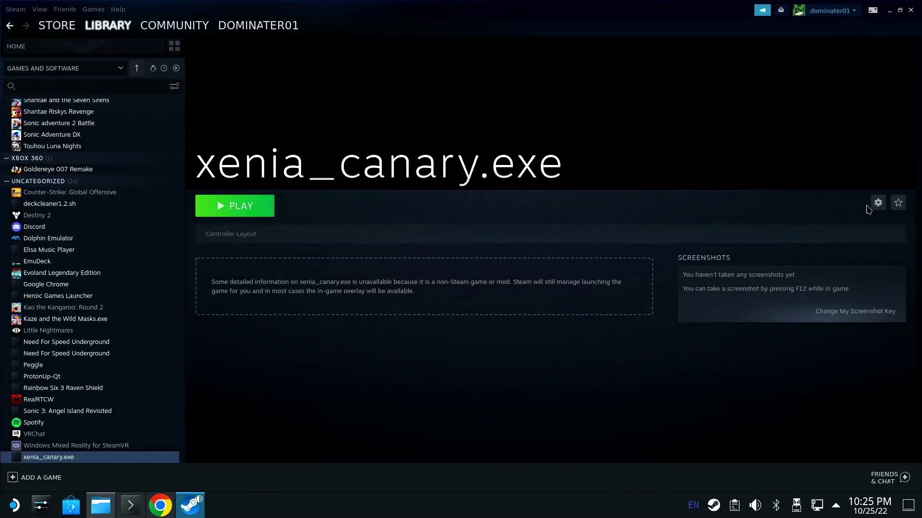
pyautogui.click(878, 203)
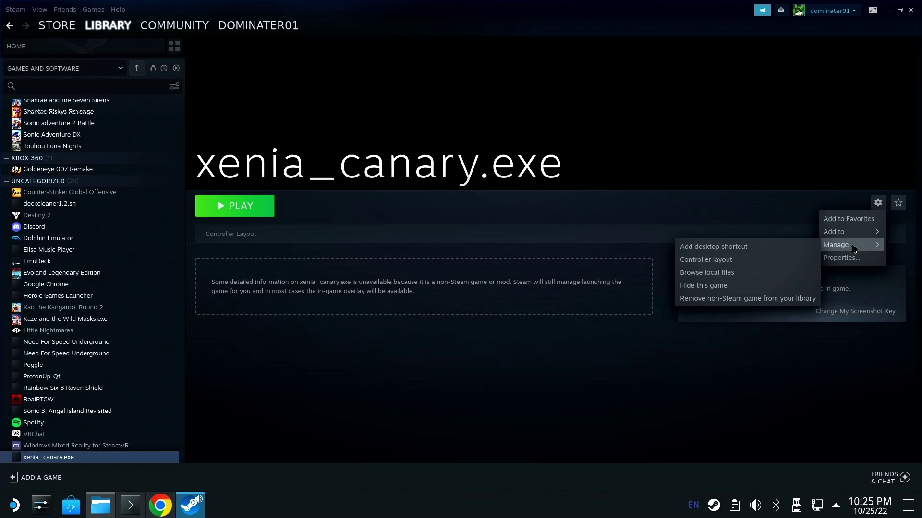
pyautogui.click(841, 258)
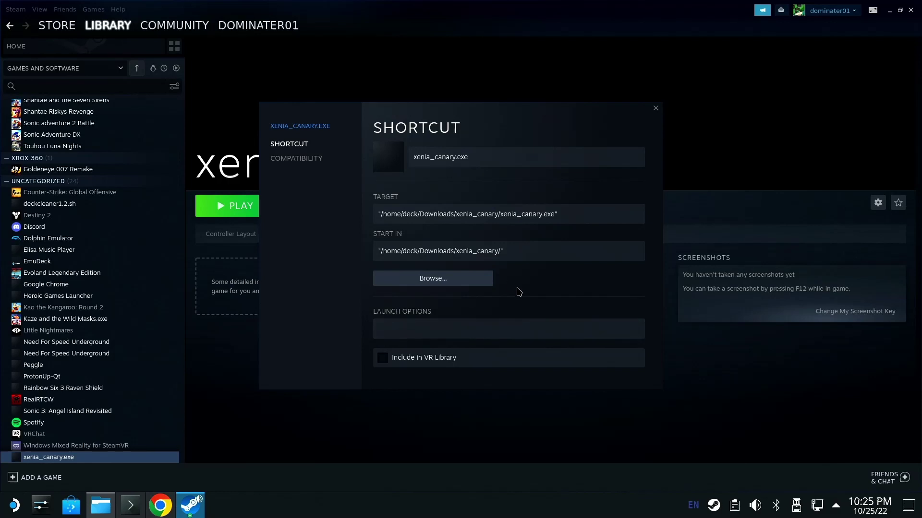
pyautogui.click(459, 329)
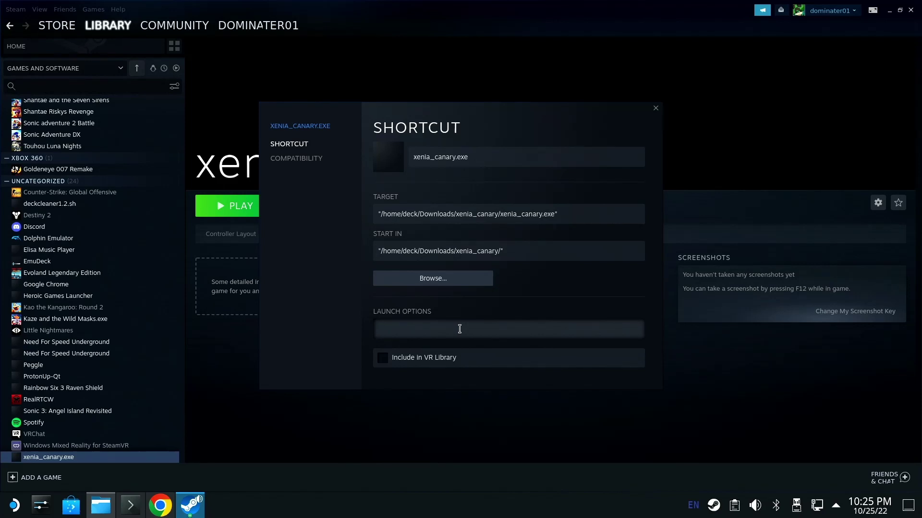
pyautogui.rightClick(460, 328)
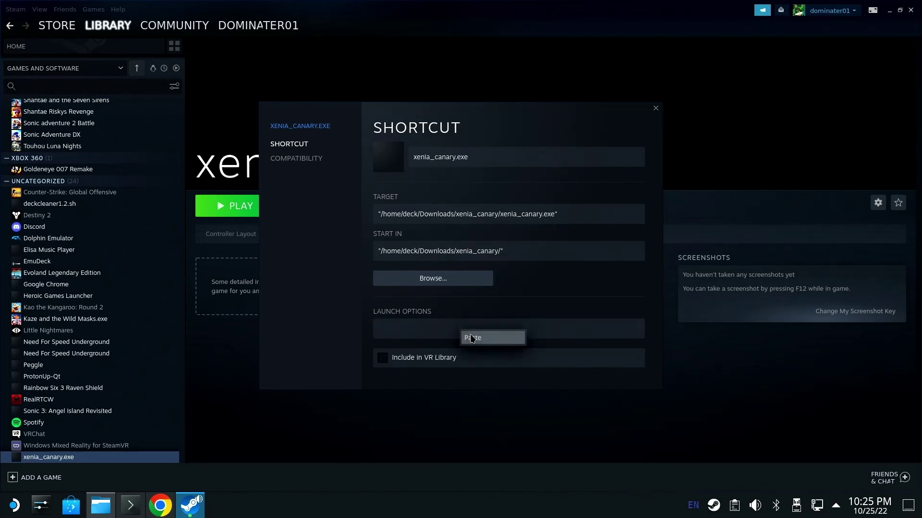
pyautogui.click(472, 338)
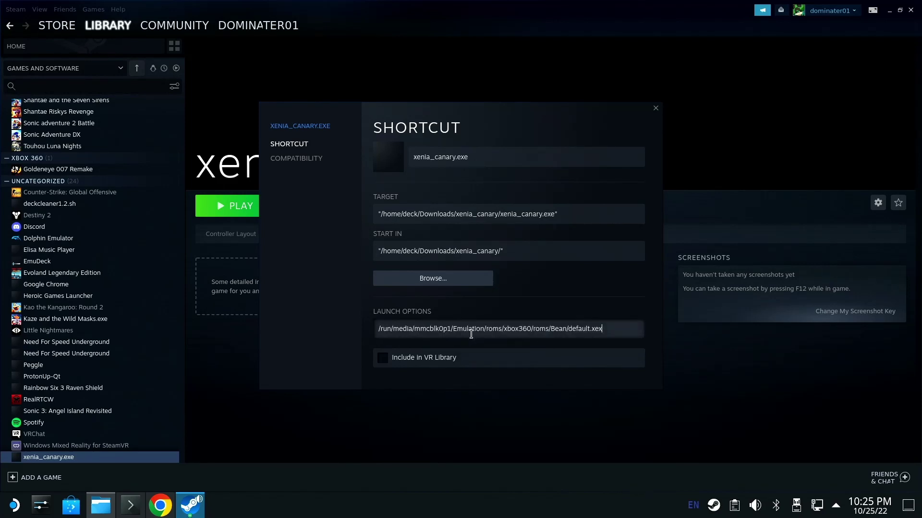
pyautogui.click(656, 109)
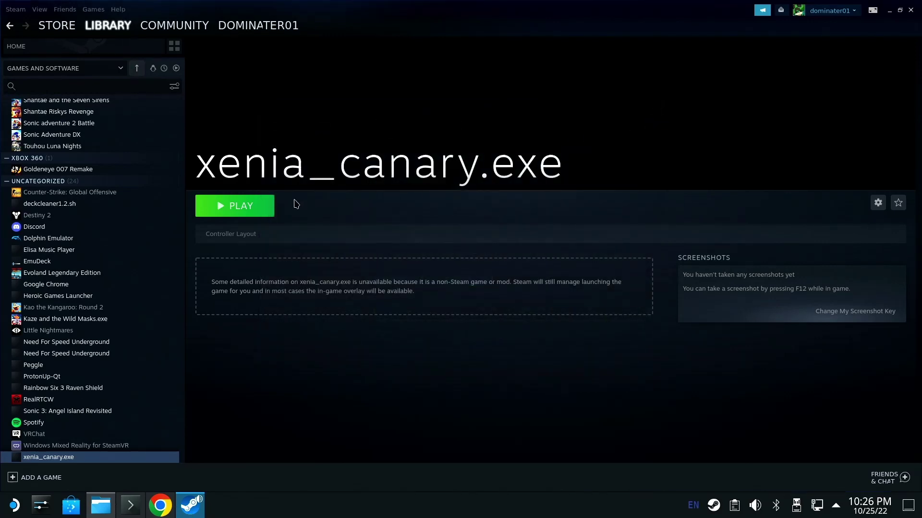
# Test-launch the xenia_canary.exe shortcut and close the emulator window once the game has loaded
pyautogui.click(245, 214)
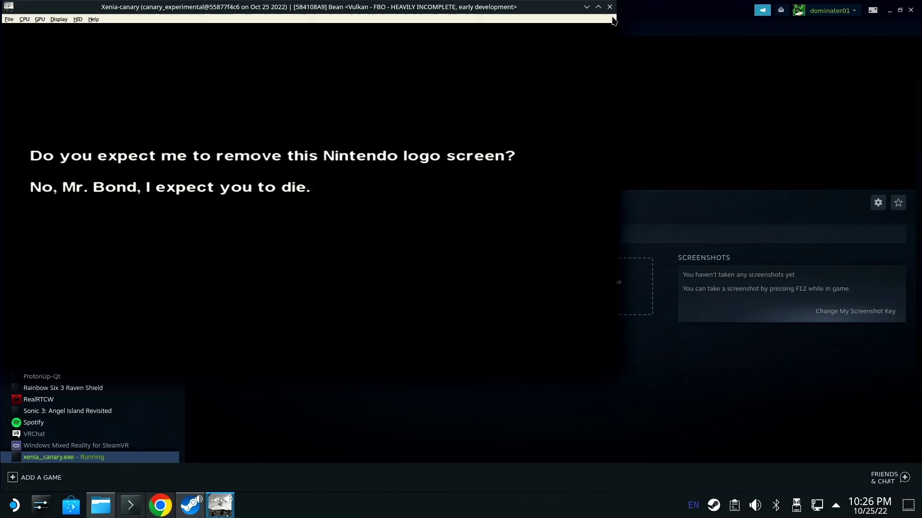
pyautogui.click(610, 7)
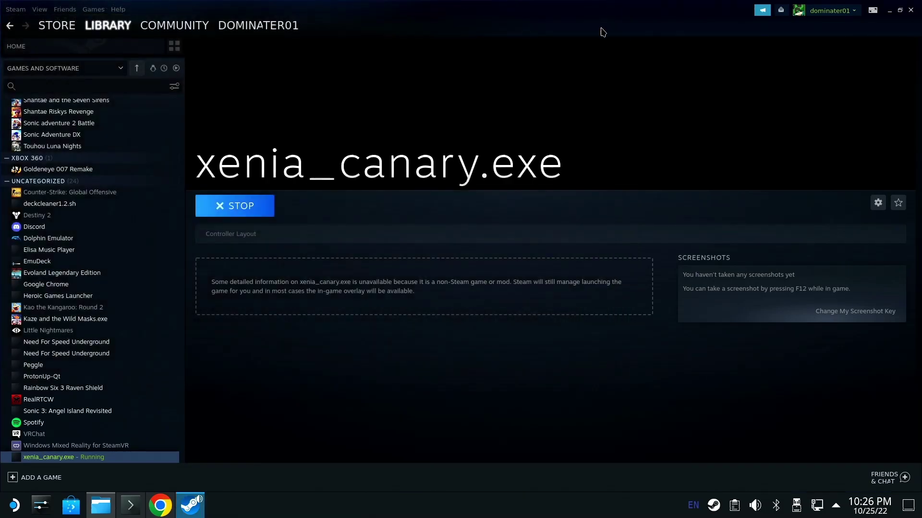
# Close the Steam and file manager windows and return the Steam Deck to Gaming Mode
pyautogui.click(913, 12)
pyautogui.click(913, 8)
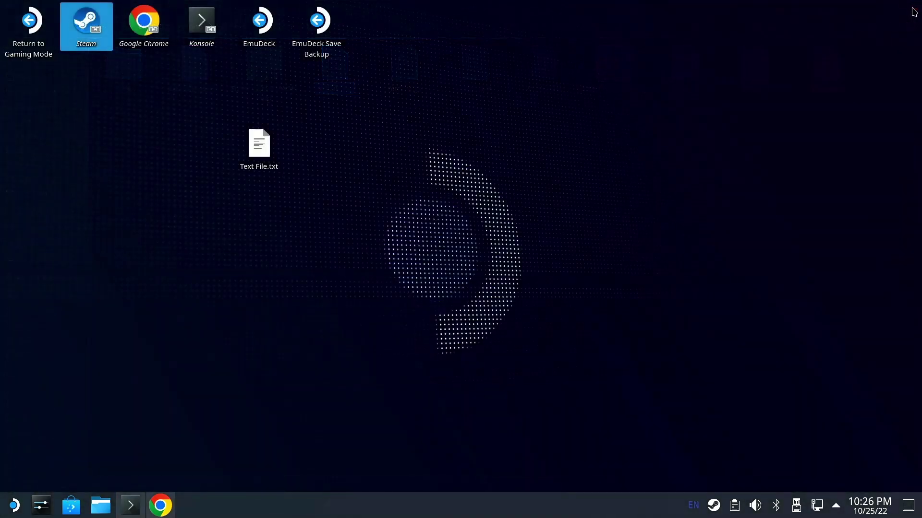
pyautogui.click(20, 20)
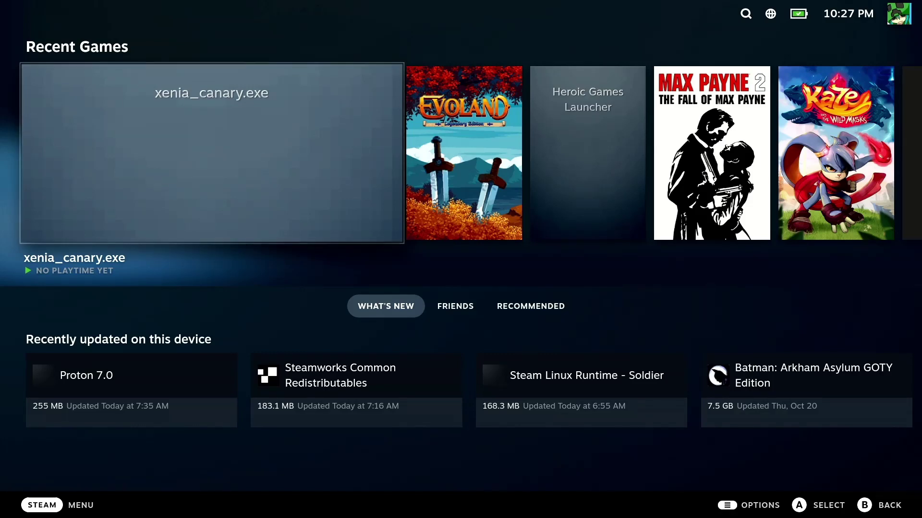
# Open the properties of xenia_canary.exe from Recent Games and check its forced Steam Play compatibility tool
pyautogui.press('Return')
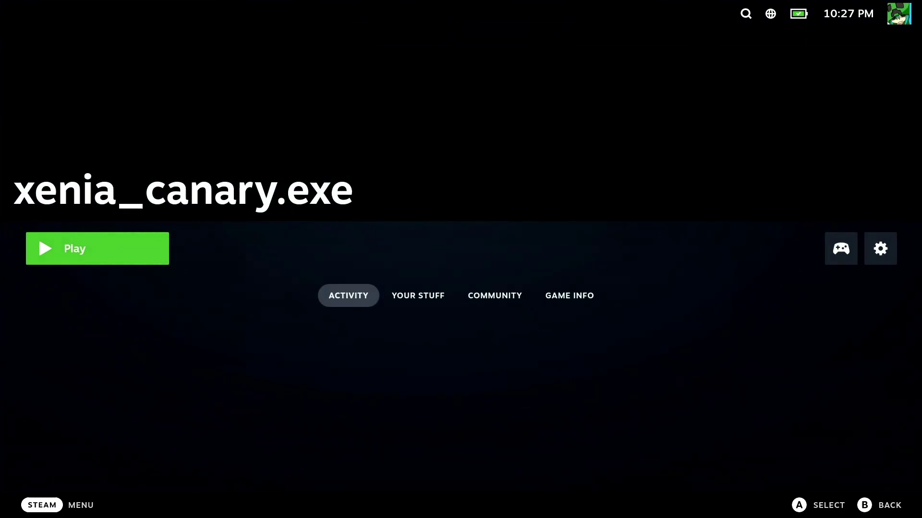
pyautogui.press('Right')
pyautogui.press('Right')
pyautogui.press('Return')
pyautogui.press('Down')
pyautogui.press('Down')
pyautogui.press('Down')
pyautogui.press('Down')
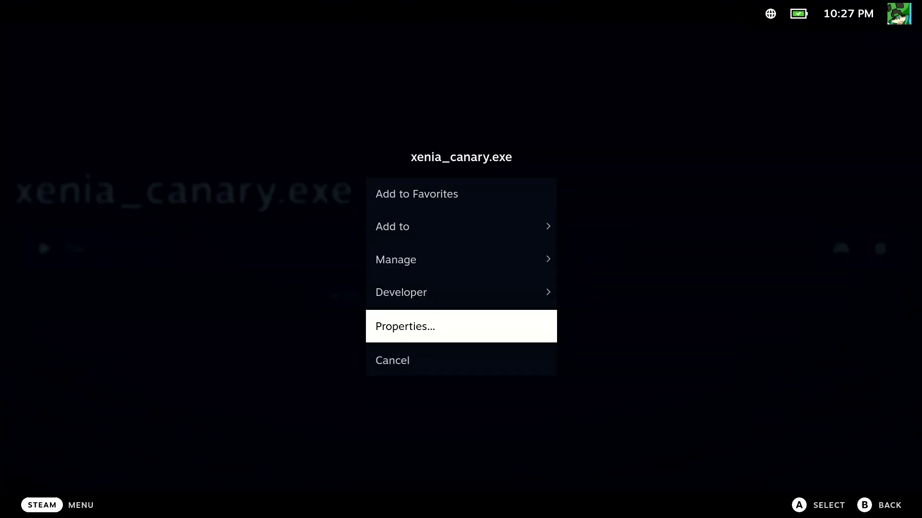
pyautogui.press('Return')
pyautogui.press('Down')
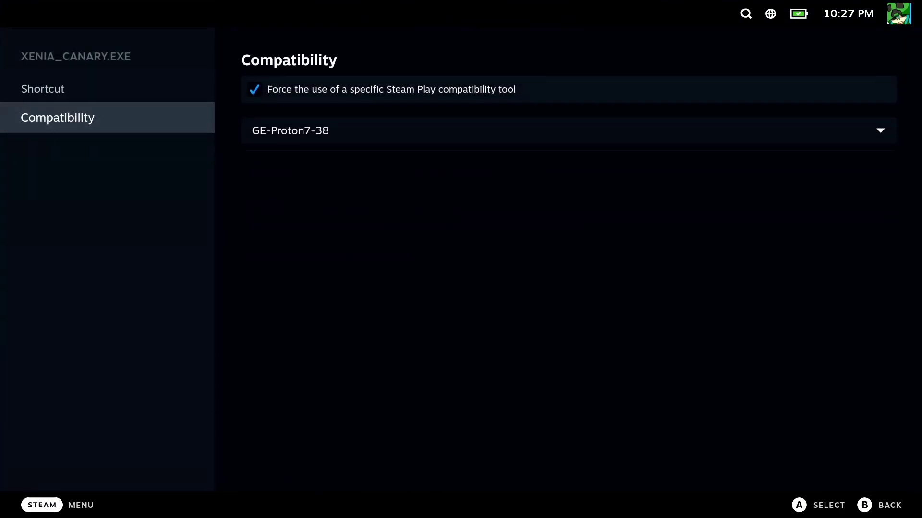
pyautogui.press('Right')
pyautogui.press('Down')
pyautogui.press('Return')
pyautogui.press('Up')
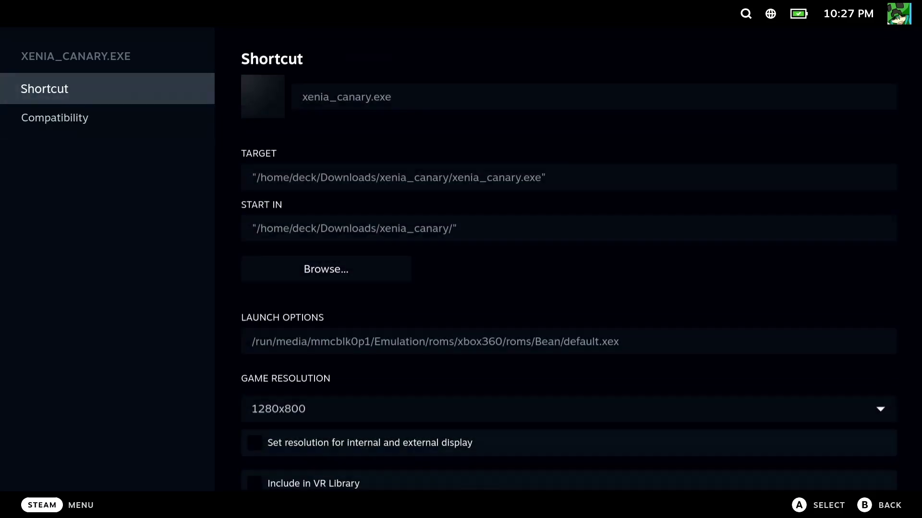
# Review the shortcut's target, launch options and game resolution settings, and leave the properties
pyautogui.press('Right')
pyautogui.press('Down')
pyautogui.press('Down')
pyautogui.press('Down')
pyautogui.press('Down')
pyautogui.press('Down')
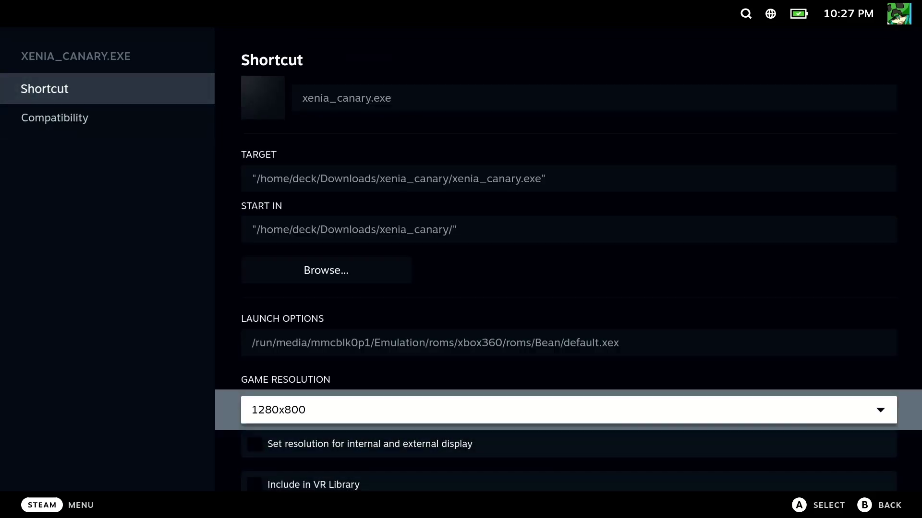
pyautogui.press('Down')
pyautogui.press('Down')
pyautogui.press('Up')
pyautogui.press('Up')
pyautogui.press('Up')
pyautogui.press('Up')
pyautogui.press('Up')
pyautogui.press('Up')
pyautogui.press('Up')
pyautogui.press('Up')
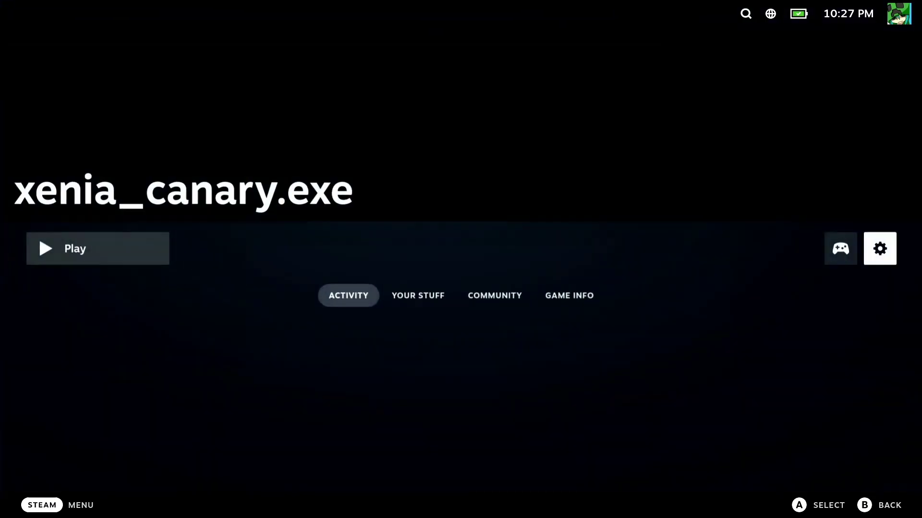
# Launch xenia_canary.exe from its library page in Gaming Mode
pyautogui.press('Left')
pyautogui.press('Left')
pyautogui.press('Return')
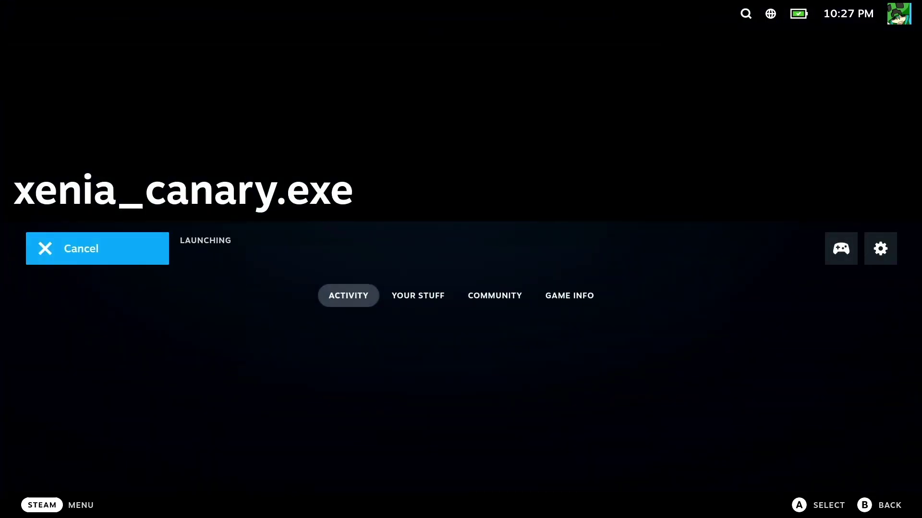